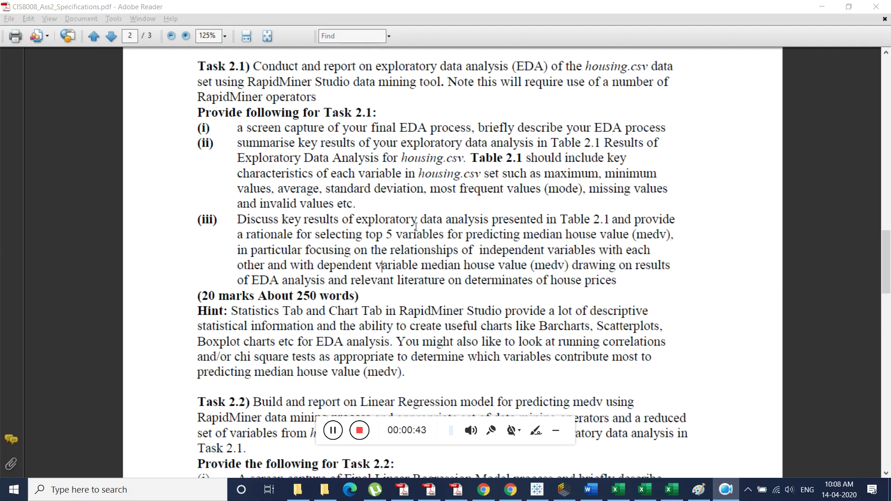
# Step: Go through the CIS5308-2 and Assignment2AllFiles folders to bring up the housing workbook
pyautogui.moveTo(322, 498)
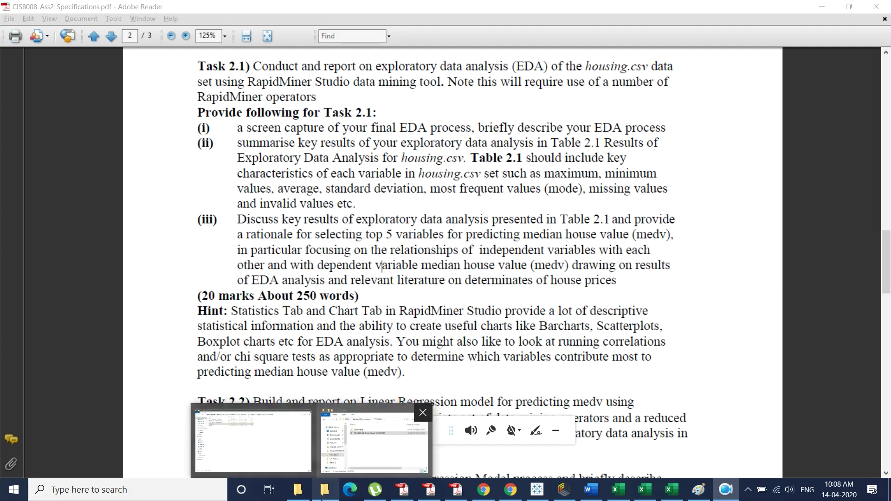
pyautogui.click(374, 443)
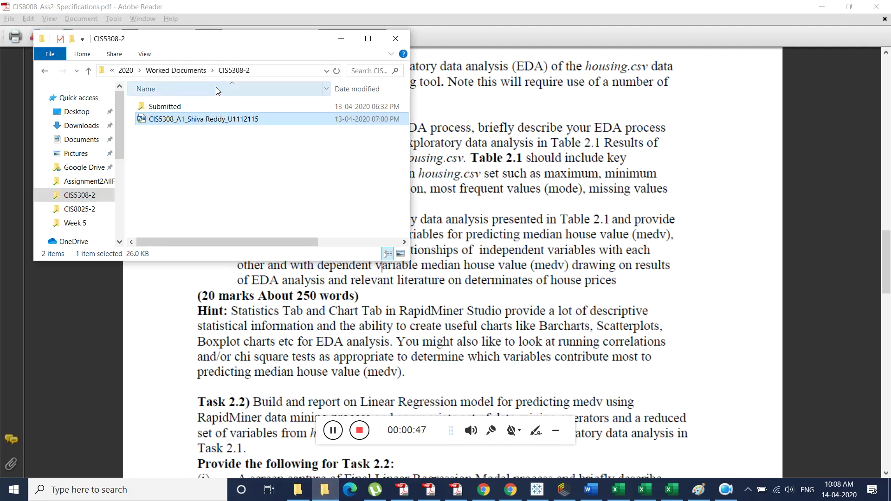
pyautogui.click(297, 489)
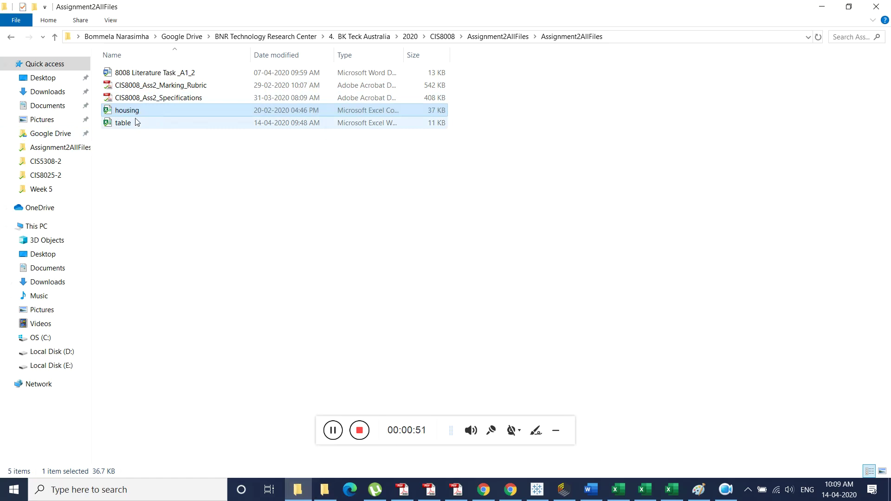
pyautogui.click(669, 491)
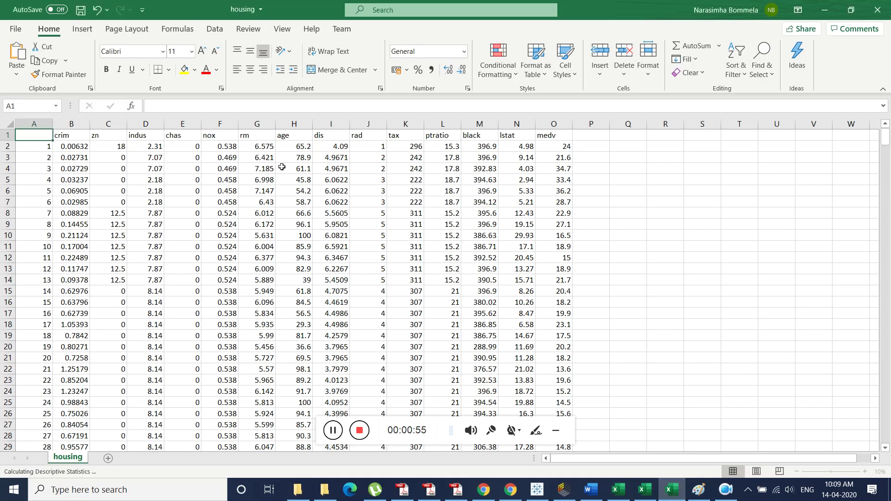
# Step: Scroll through the housing sheet's crim to medv rows, then bring the specification PDF back
pyautogui.scroll(-5, 481, 214)
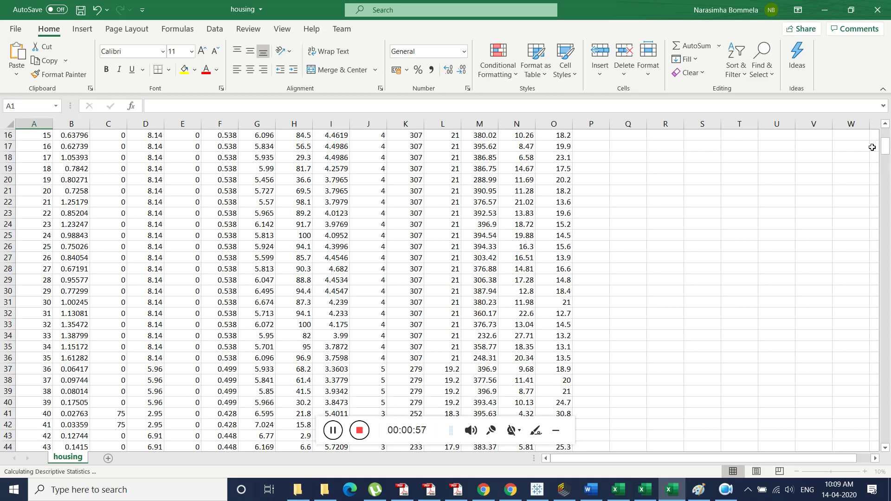
pyautogui.moveTo(885, 148)
pyautogui.mouseDown()
pyautogui.moveTo(889, 449)
pyautogui.moveTo(887, 139)
pyautogui.mouseUp()
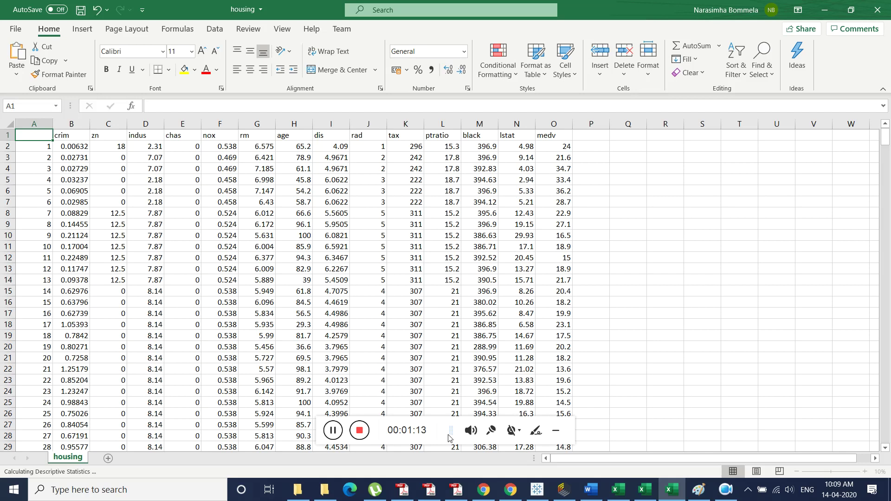
pyautogui.moveTo(458, 490)
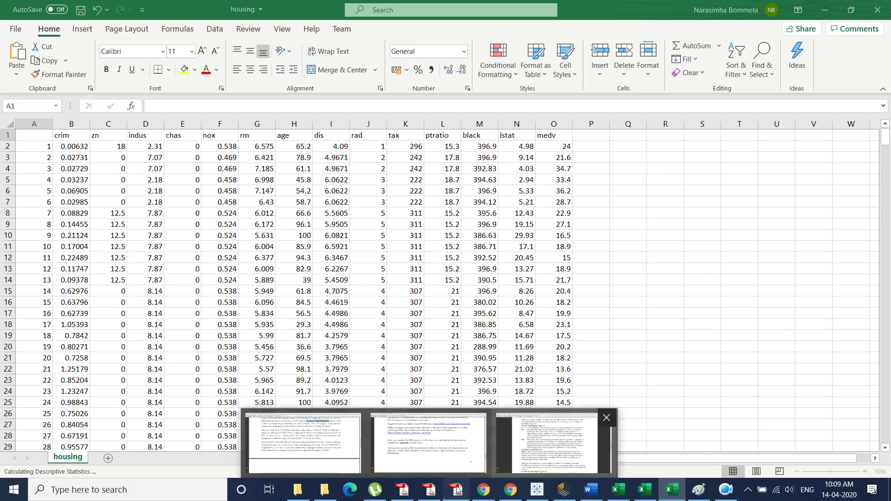
pyautogui.click(554, 443)
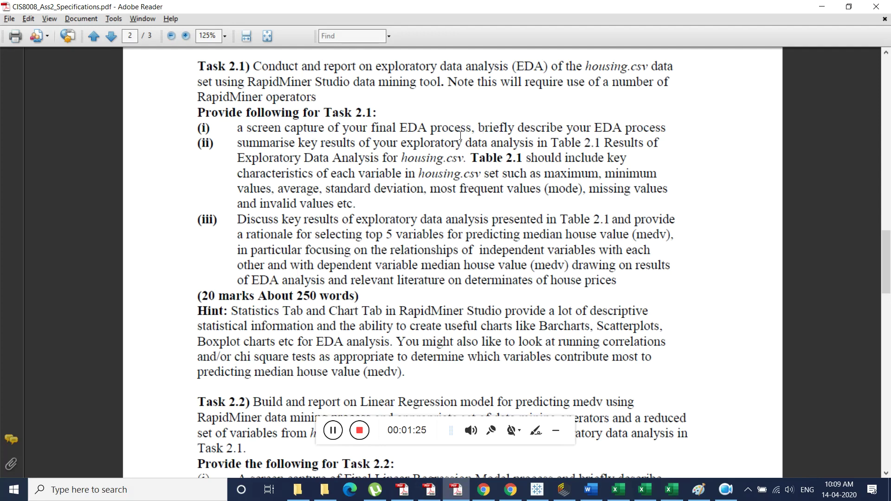
# Step: Review Task 2.1's EDA table requirements in the specification, then switch to RapidMiner Studio
pyautogui.click(333, 434)
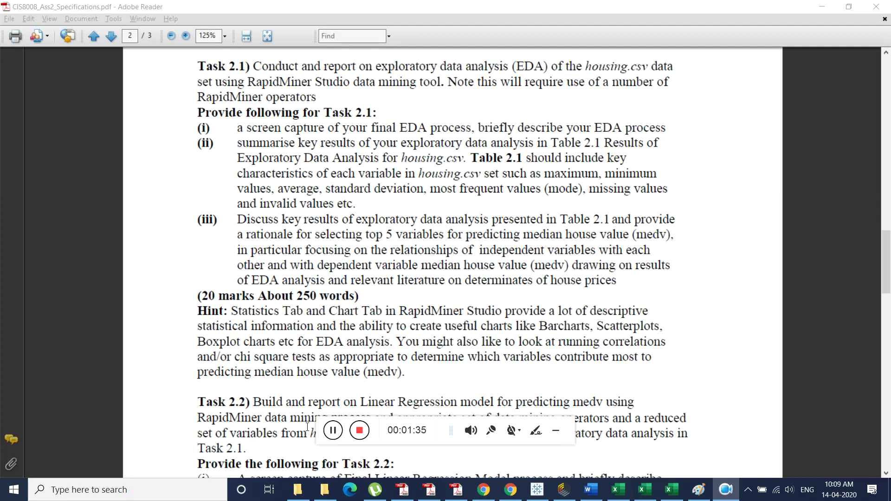
pyautogui.click(574, 491)
# Step: Scroll the Repository panel to find the data/housing entry beside the Linear Regression_Housing_mar process
pyautogui.scroll(5, 111, 154)
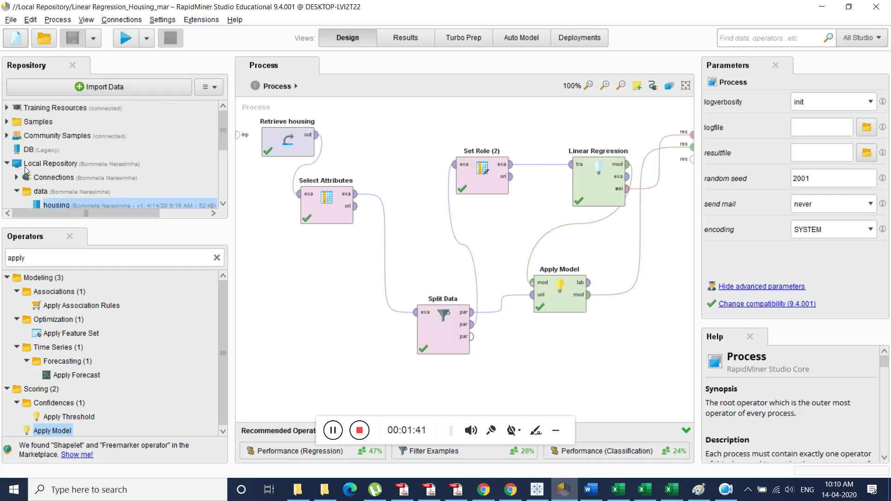
pyautogui.scroll(-3, 25, 186)
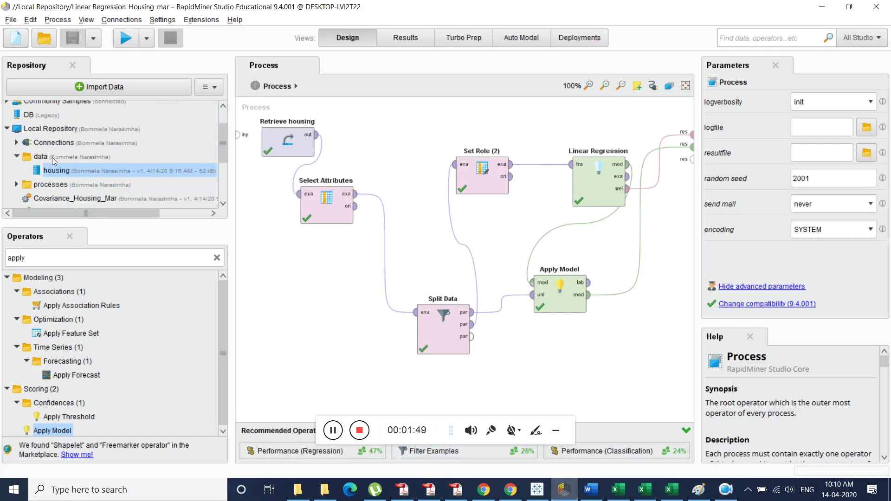
# Step: Create a blank process and drop the data/housing entry in as a Retrieve housing operator
pyautogui.click(15, 37)
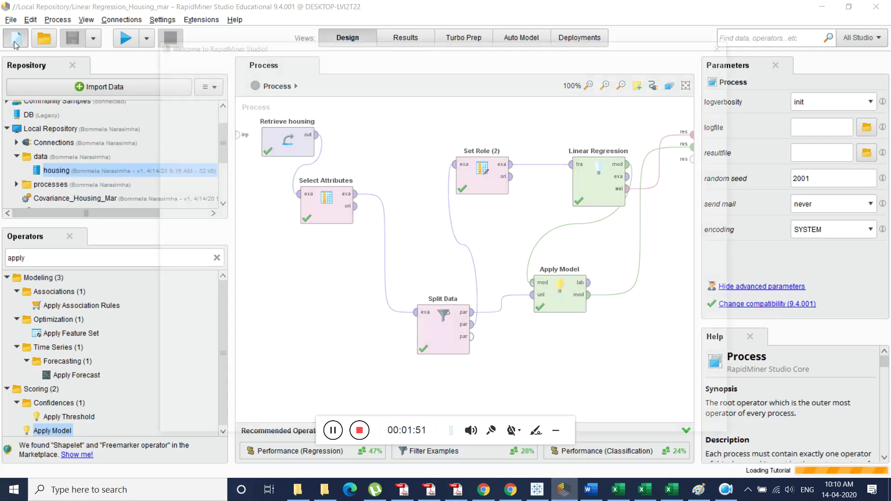
pyautogui.click(221, 149)
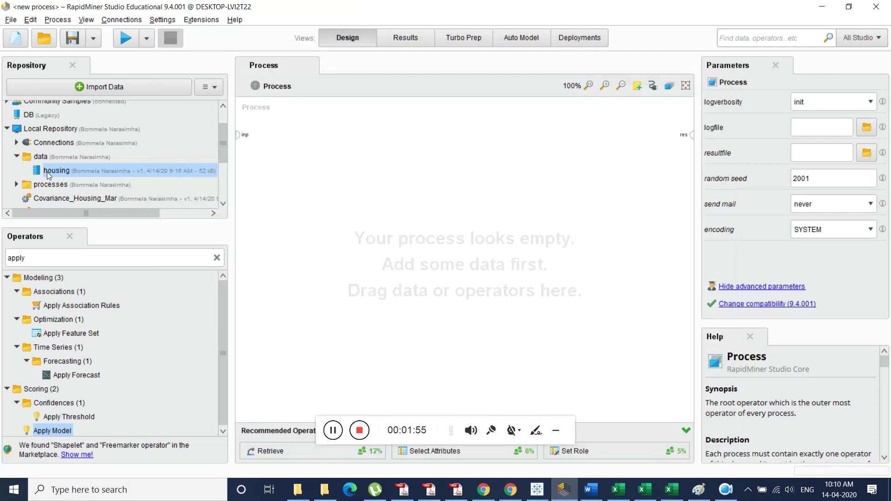
pyautogui.moveTo(47, 172); pyautogui.dragTo(322, 182)
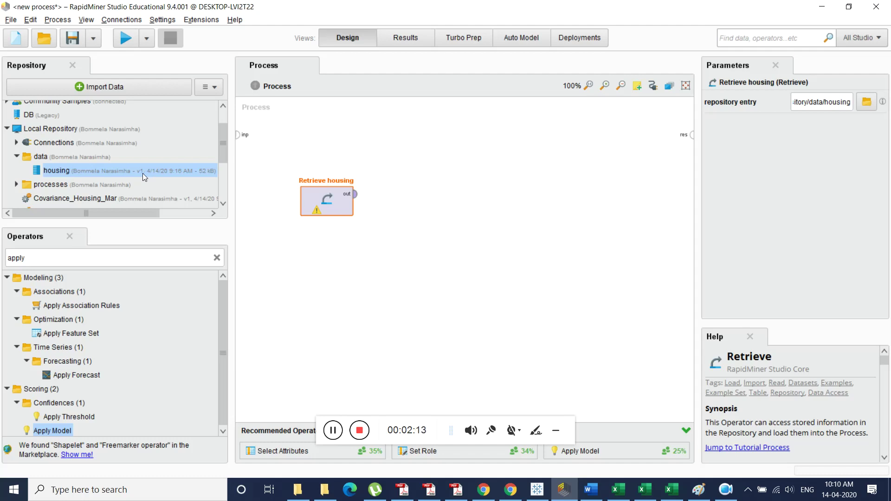
# Step: Replace the old 'apply' operator search with 'extract'
pyautogui.moveTo(143, 174); pyautogui.dragTo(49, 259)
pyautogui.doubleClick(50, 258)
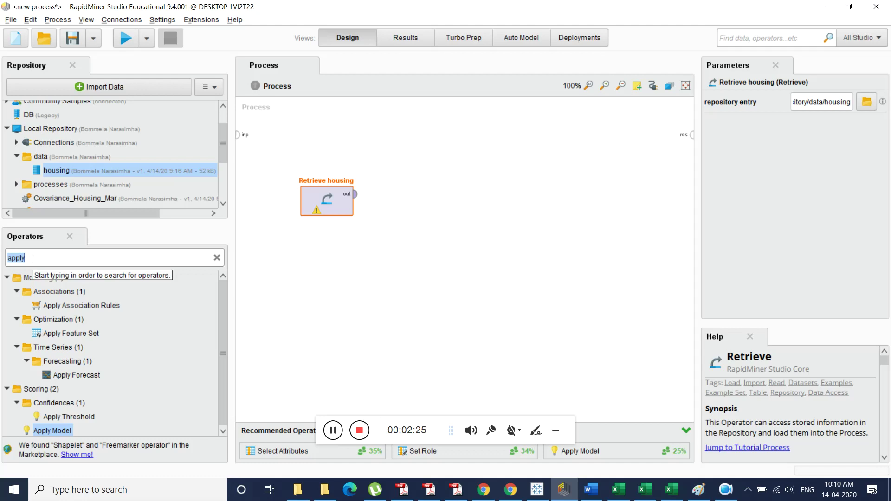
pyautogui.write('e')
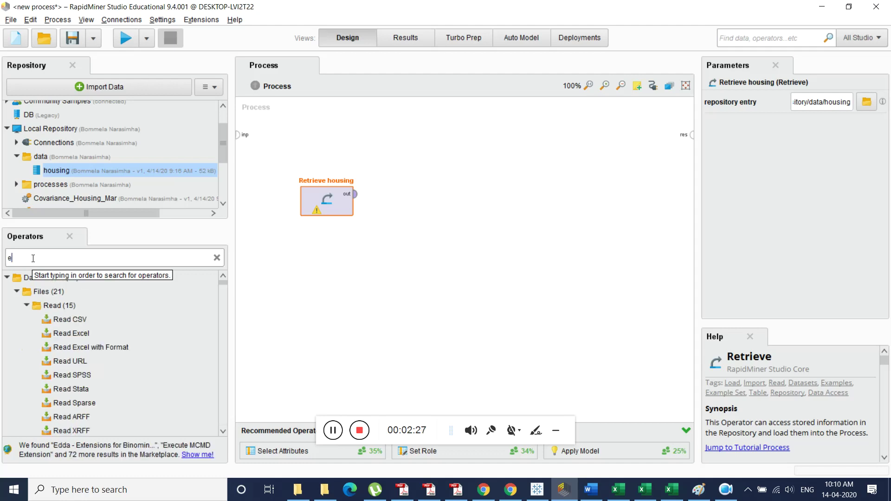
pyautogui.write('xtract')
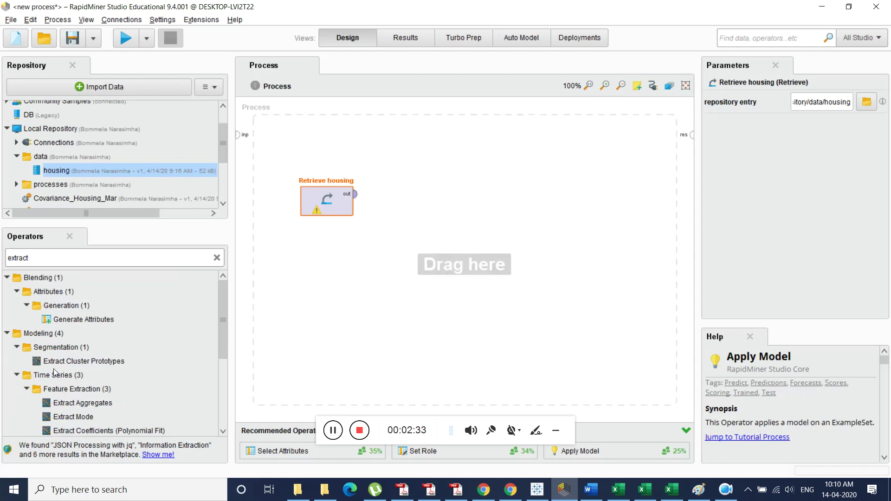
# Step: Place Extract Aggregates beside Retrieve housing and connect the housing output into it
pyautogui.moveTo(70, 409); pyautogui.dragTo(501, 179)
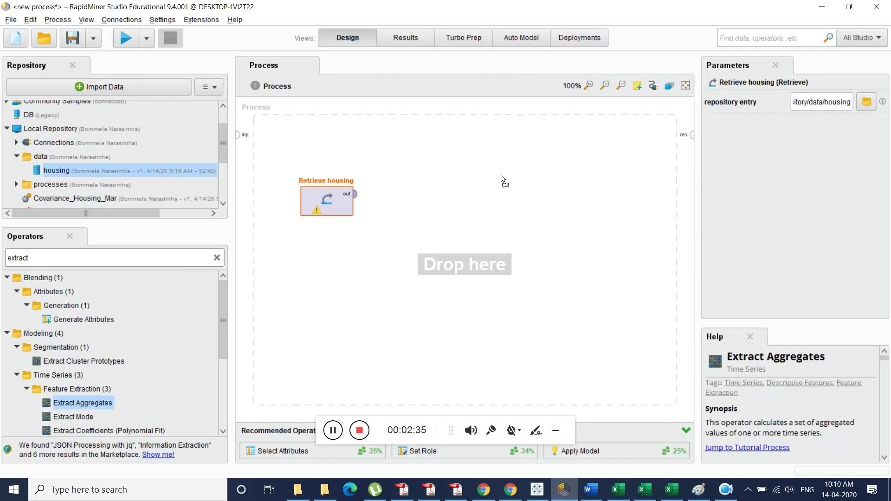
pyautogui.moveTo(423, 201); pyautogui.dragTo(422, 204)
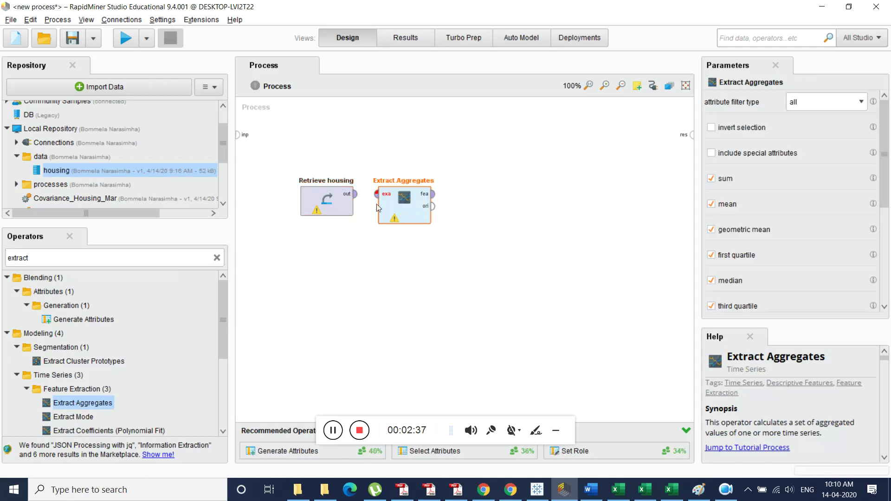
pyautogui.click(355, 194)
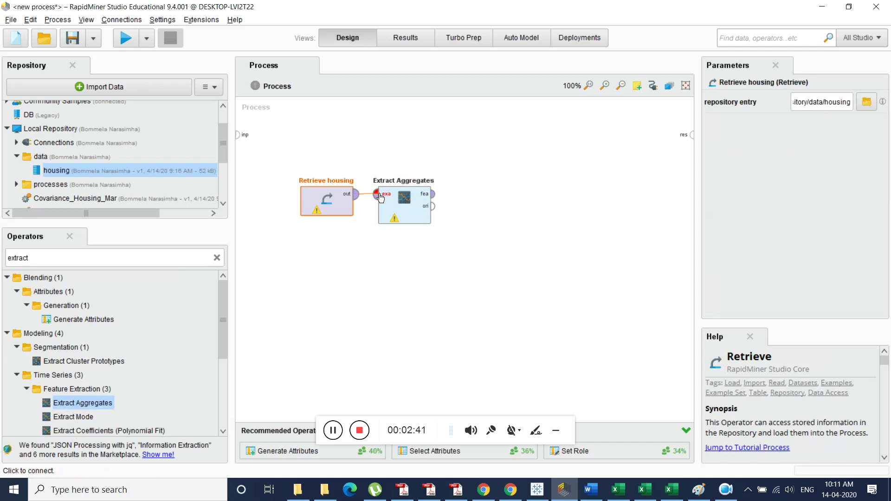
pyautogui.click(380, 197)
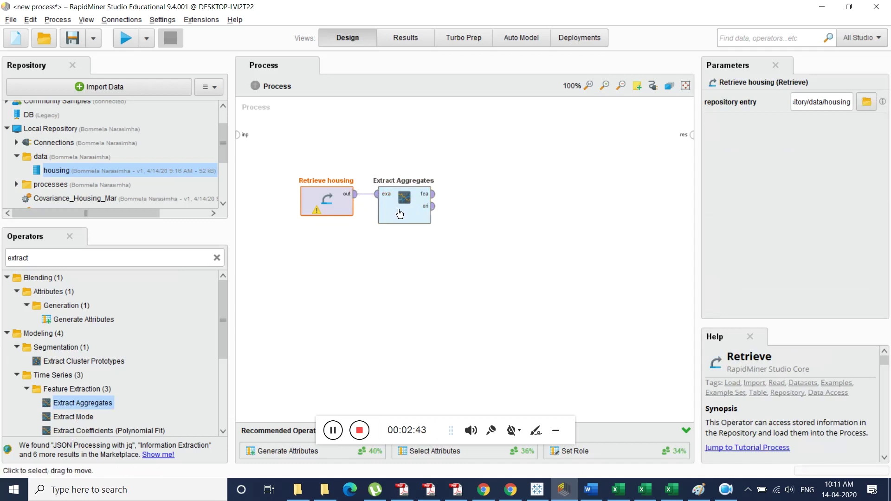
pyautogui.moveTo(406, 211); pyautogui.dragTo(446, 211)
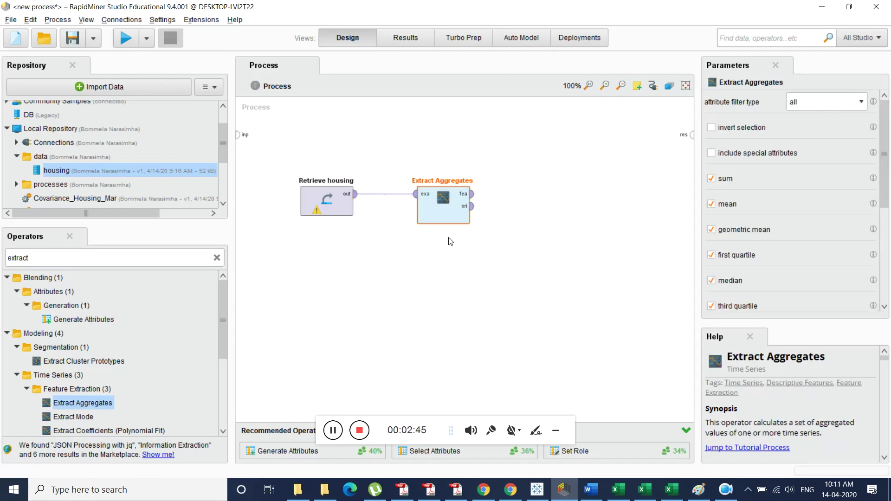
# Step: Review the Extract Aggregates parameters, checking statistics such as min, max and skewness
pyautogui.click(478, 225)
pyautogui.click(327, 202)
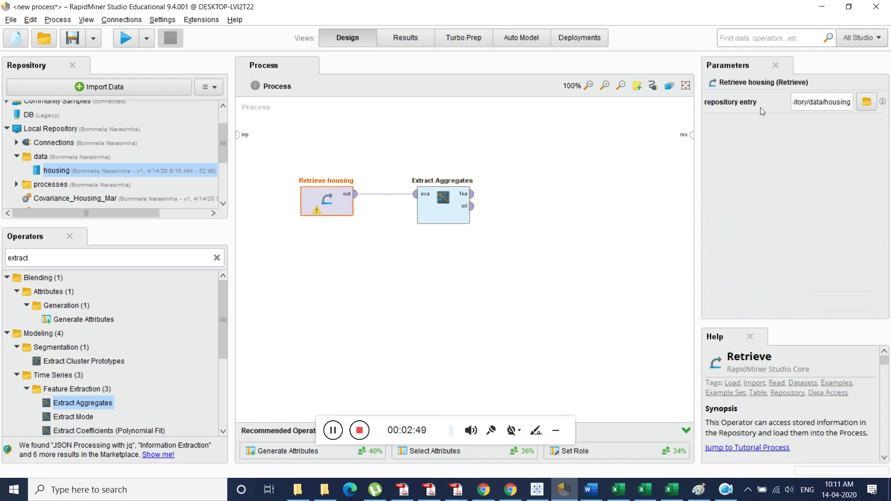
pyautogui.click(423, 341)
pyautogui.click(449, 205)
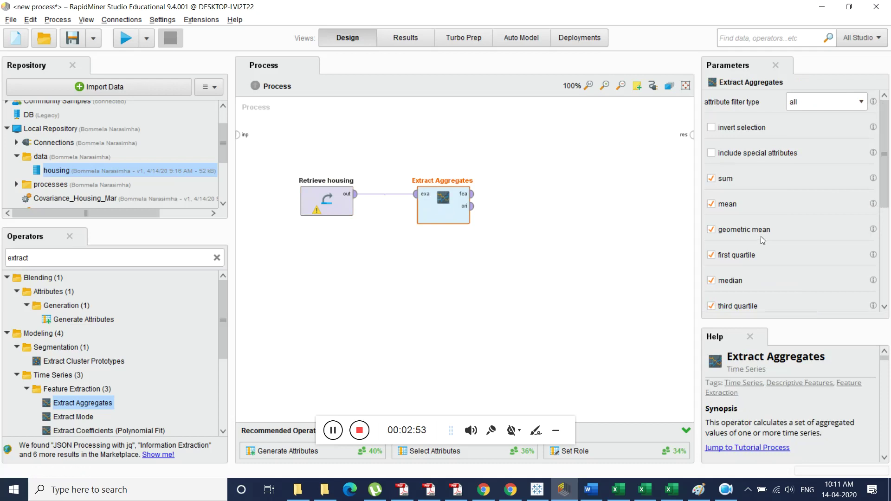
pyautogui.scroll(-5, 783, 214)
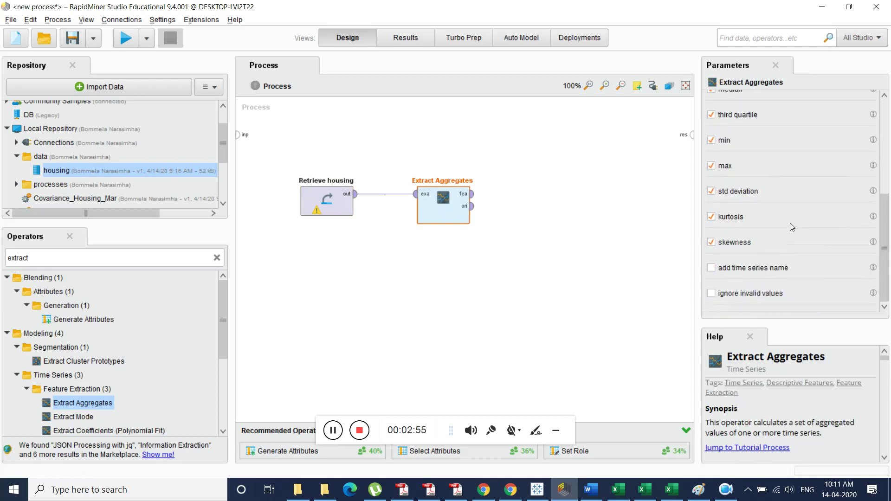
pyautogui.scroll(5, 789, 223)
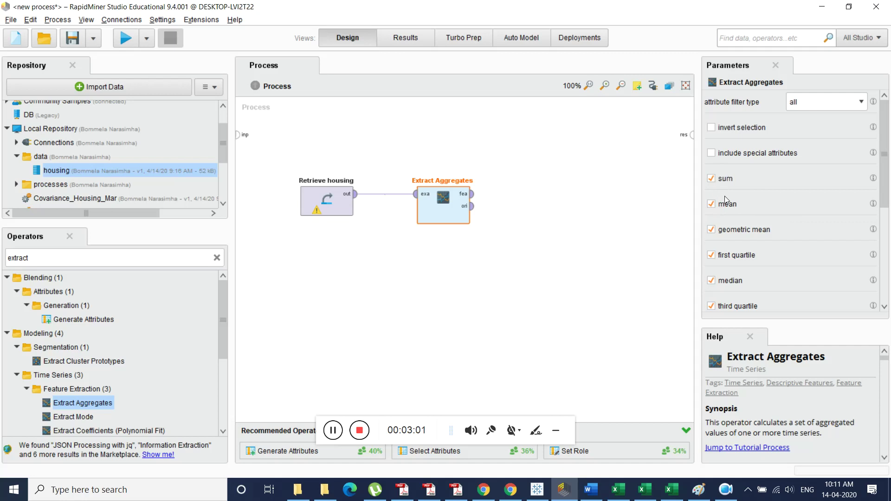
pyautogui.scroll(-3, 751, 237)
pyautogui.scroll(-5, 745, 198)
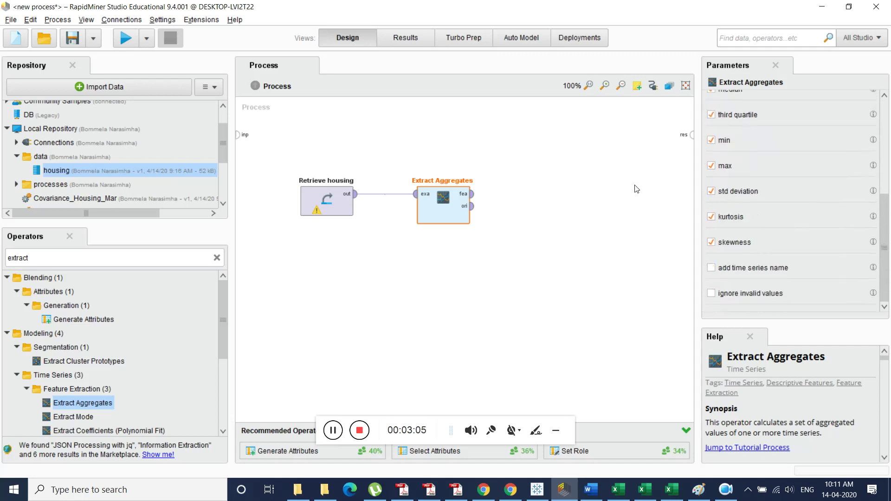
# Step: Wire the Extract Aggregates output to the result port, run the process, and return to Design
pyautogui.click(525, 278)
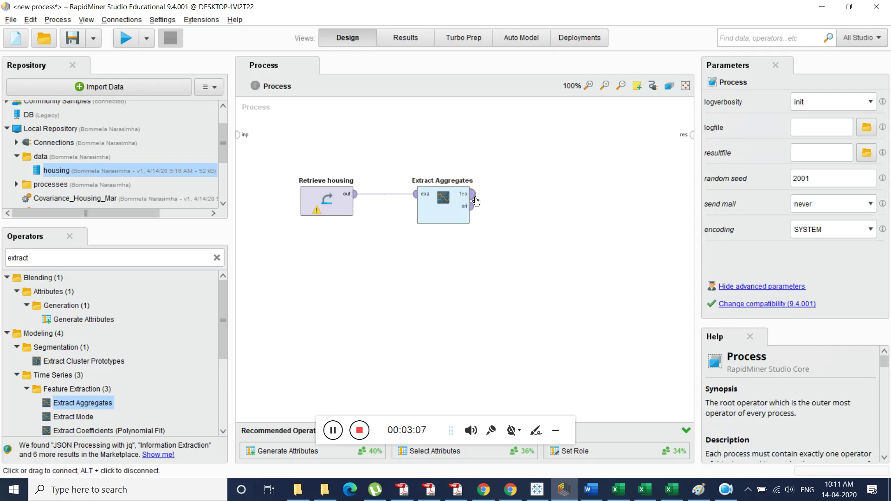
pyautogui.moveTo(471, 194); pyautogui.dragTo(679, 144)
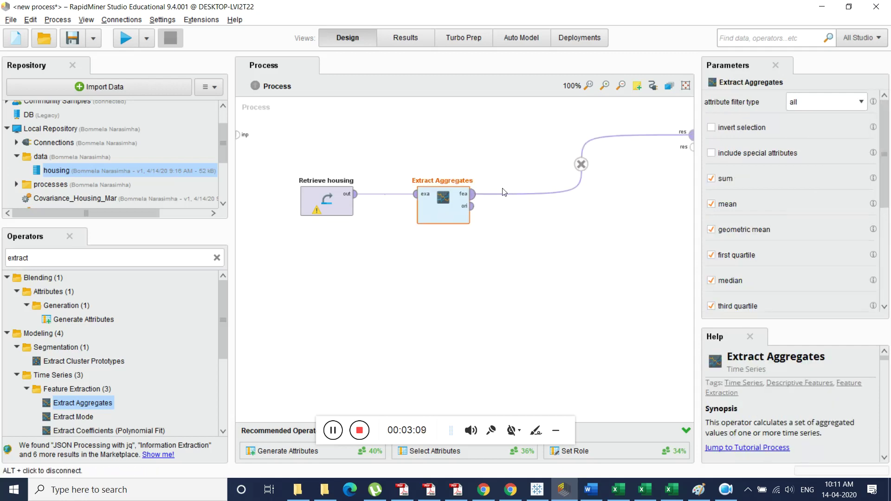
pyautogui.click(132, 41)
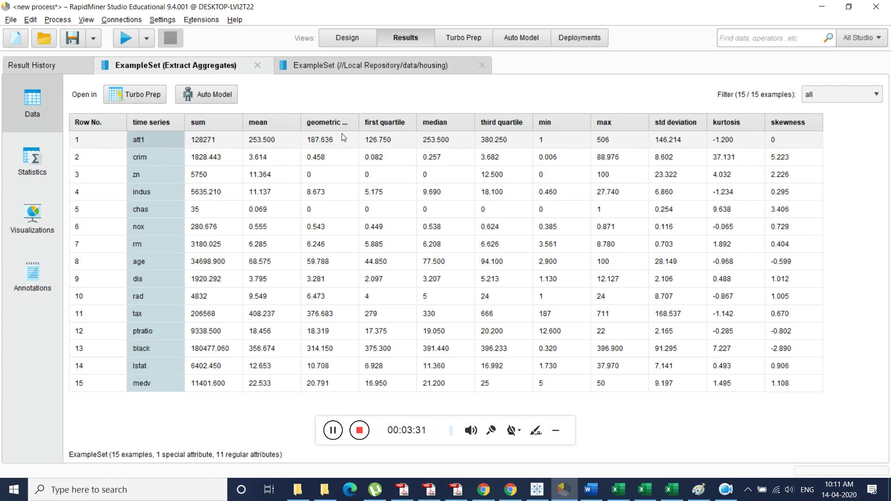
pyautogui.click(346, 38)
pyautogui.click(422, 266)
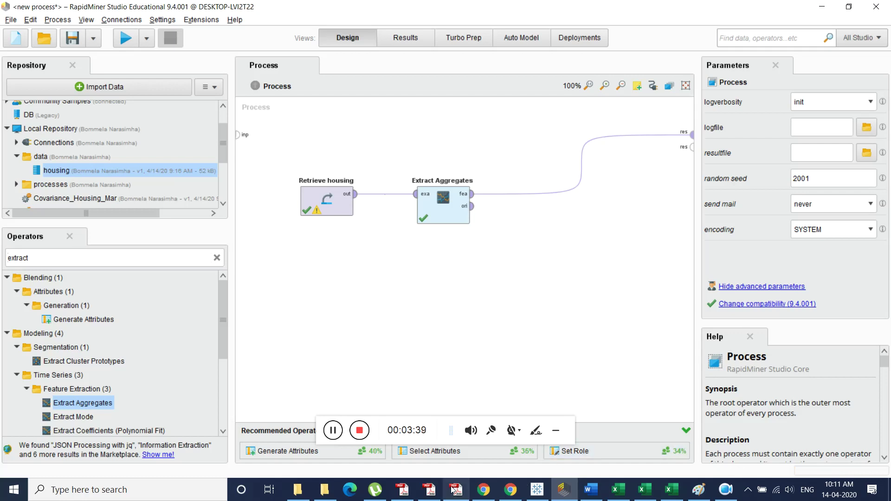
pyautogui.click(747, 490)
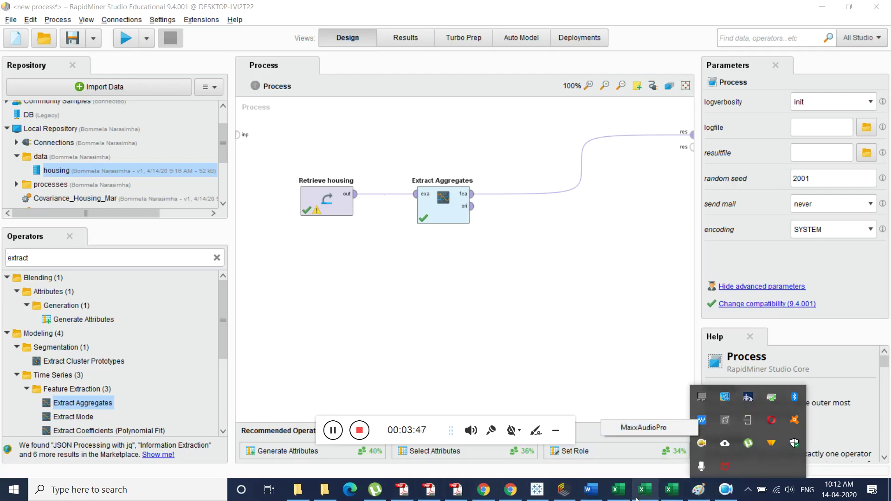
pyautogui.click(596, 491)
pyautogui.scroll(15, 572, 305)
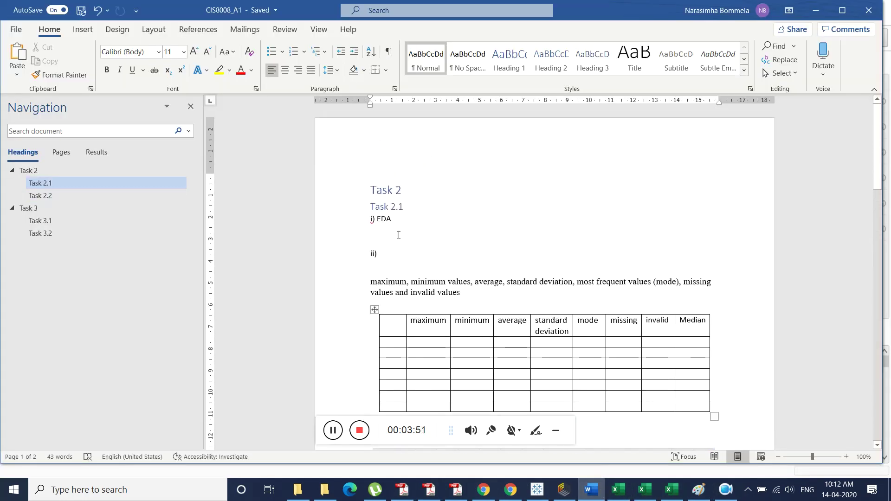
pyautogui.hotkey('alt', 'Tab')
pyautogui.hotkey('alt', 'Tab')
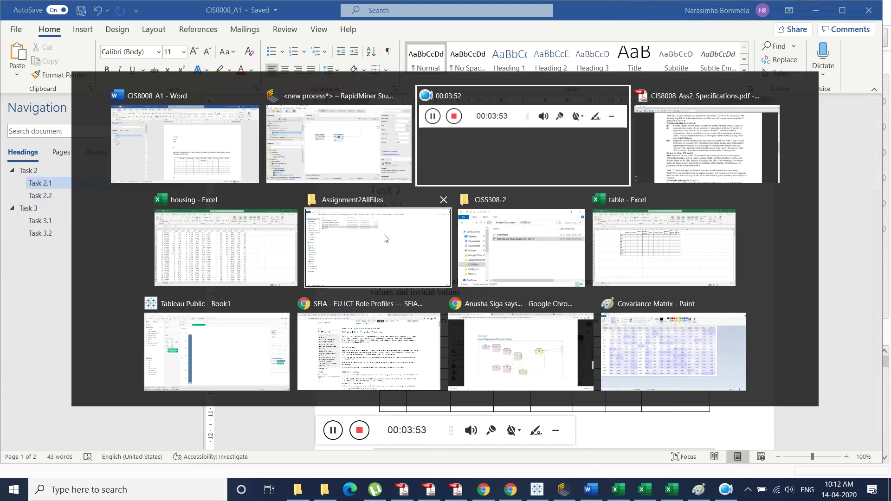
pyautogui.hotkey('alt', 'shift', 'Tab')
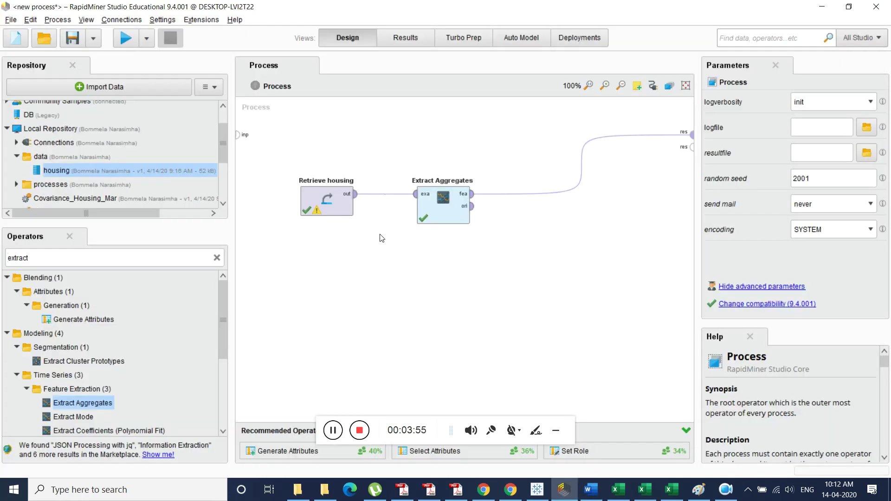
# Step: Paste the RapidMiner screenshot into the Covariance Matrix image and select the process diagram area
pyautogui.click(699, 490)
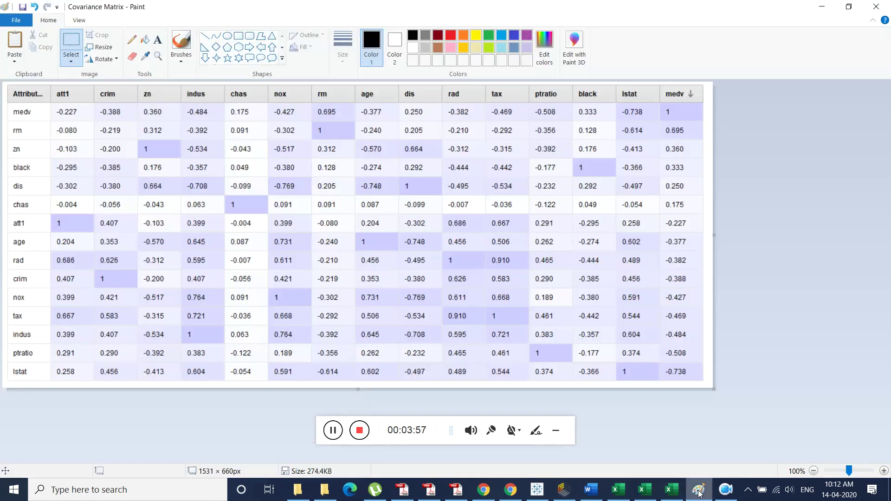
pyautogui.hotkey('ctrl', 'v')
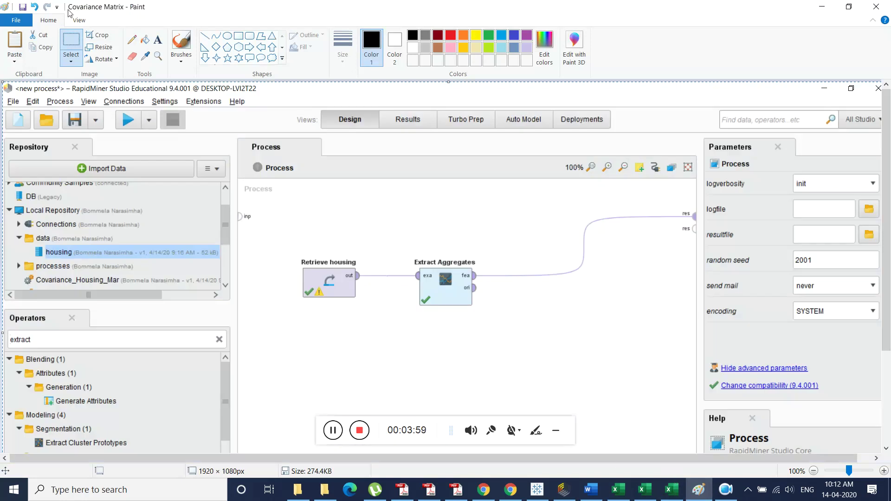
pyautogui.click(71, 47)
pyautogui.scroll(-3, 586, 210)
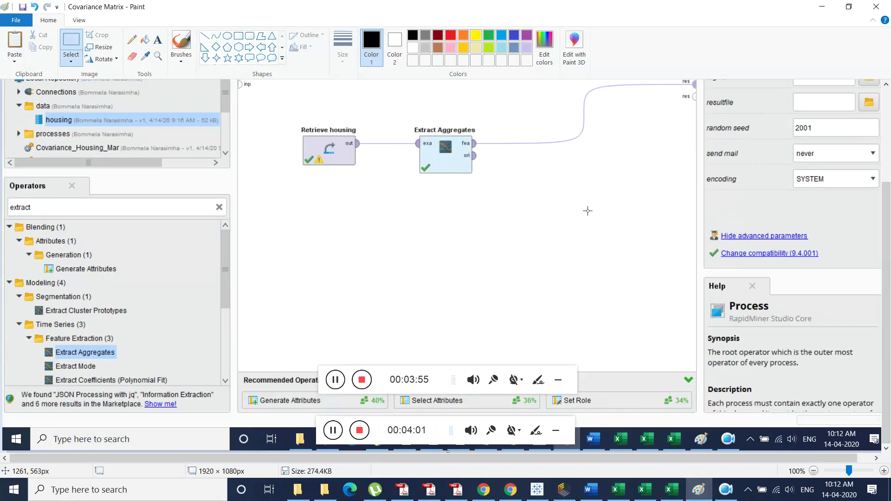
pyautogui.scroll(2, 440, 159)
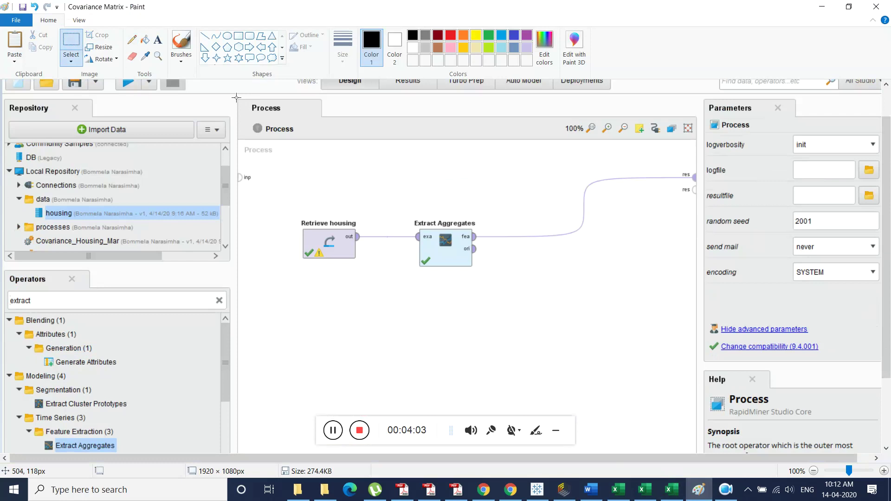
pyautogui.moveTo(237, 98); pyautogui.dragTo(697, 373)
# Step: Paste the process diagram under i) EDA in the Word report, undoing an accidental replacement
pyautogui.hotkey('alt', 'Tab')
pyautogui.hotkey('alt', 'Tab')
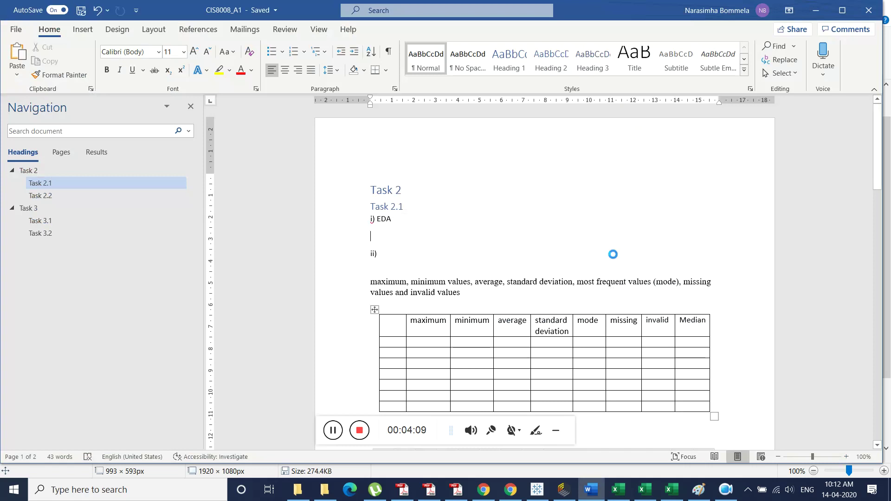
pyautogui.hotkey('ctrl', 'v')
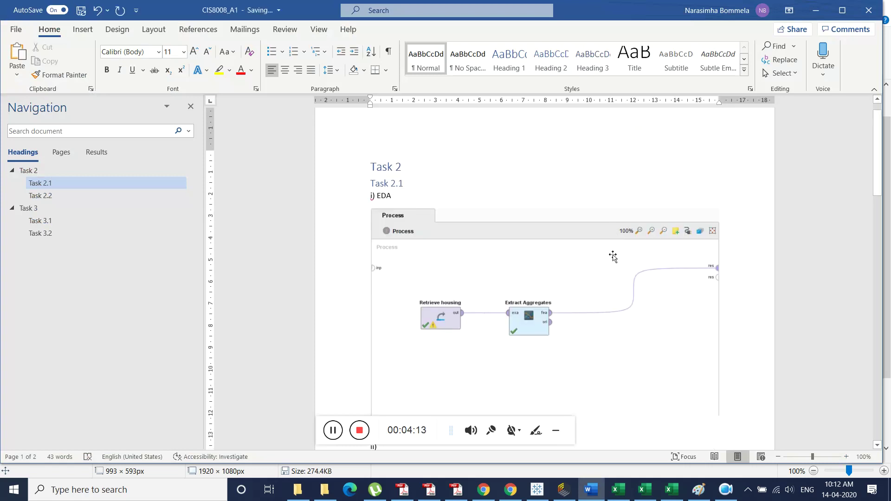
pyautogui.scroll(-3, 613, 256)
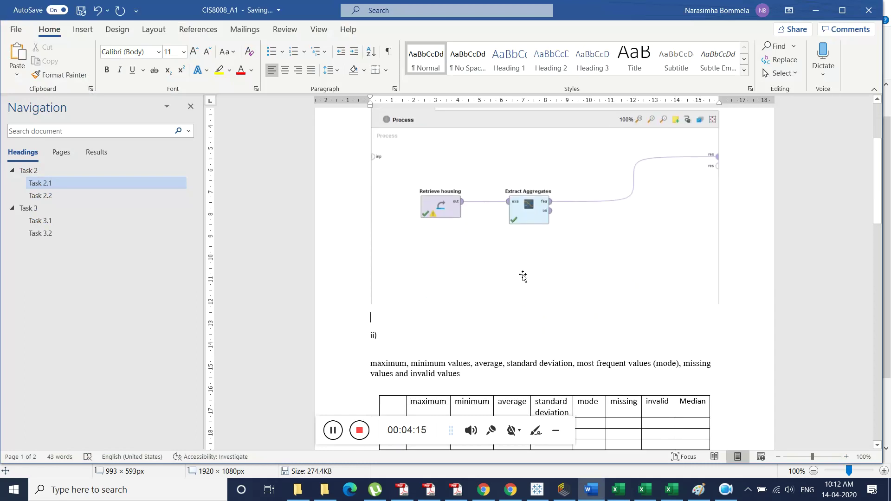
pyautogui.click(502, 276)
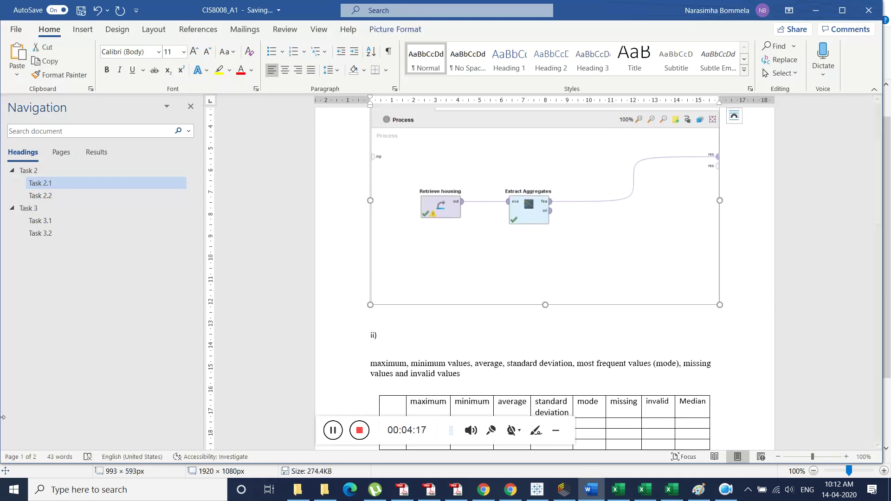
pyautogui.hotkey('ctrl', 'v')
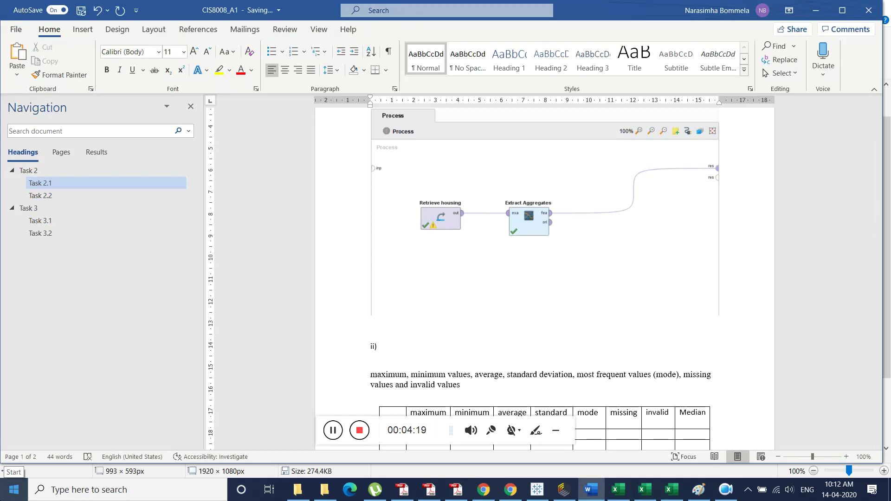
pyautogui.hotkey('ctrl', 'z')
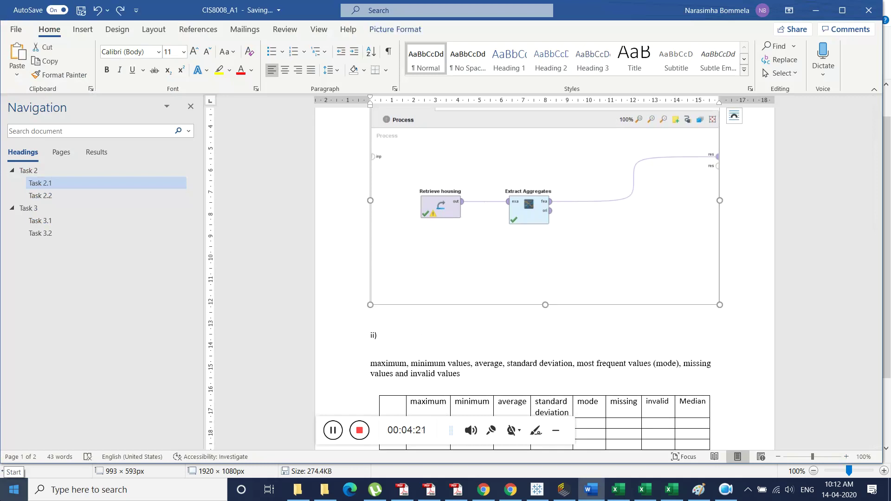
# Step: Add a centred caption 'Fig 1. EDA Process' beneath the diagram
pyautogui.press('Right')
pyautogui.press('Return')
pyautogui.hotkey('ctrl', 'e')
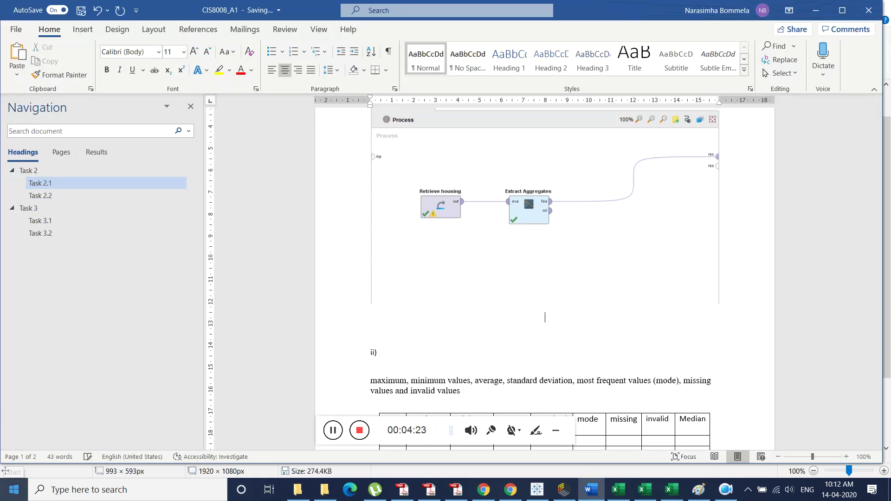
pyautogui.write('fig 1. EDA PRocess')
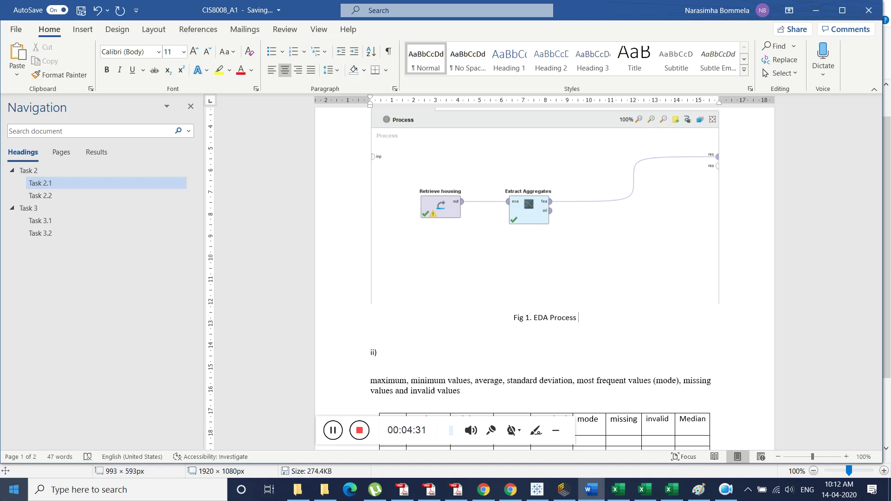
pyautogui.scroll(-2, 567, 292)
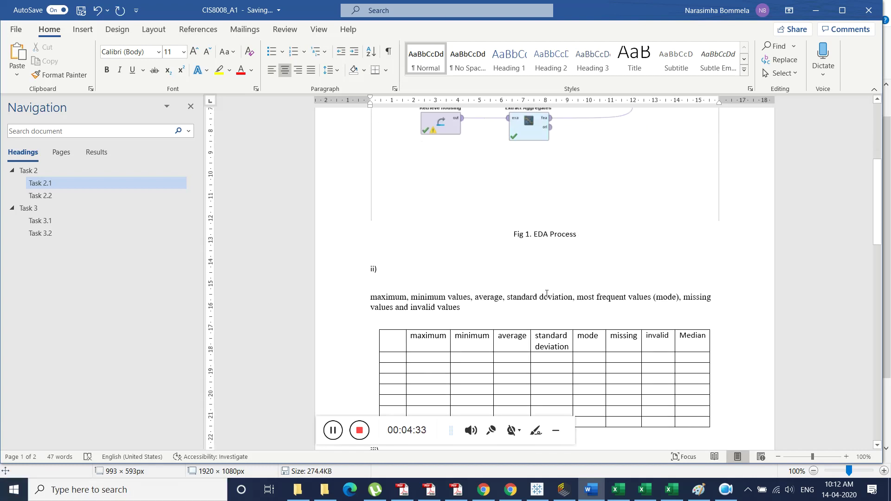
pyautogui.scroll(1, 533, 223)
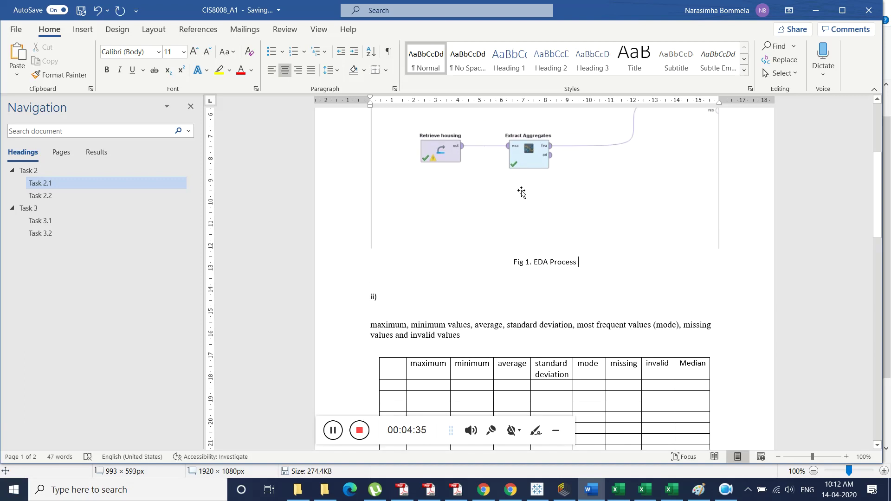
pyautogui.scroll(-4, 633, 194)
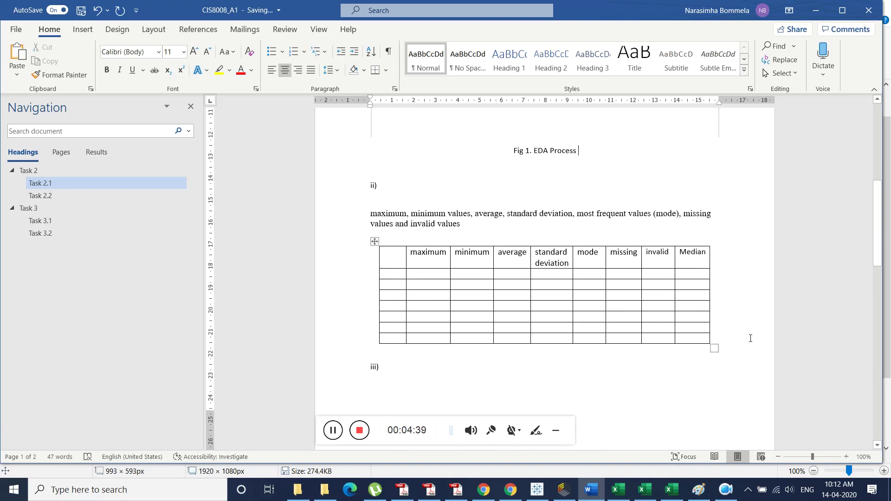
pyautogui.hotkey('alt', 'Tab')
pyautogui.hotkey('alt', 'Tab')
pyautogui.hotkey('alt', 'Tab')
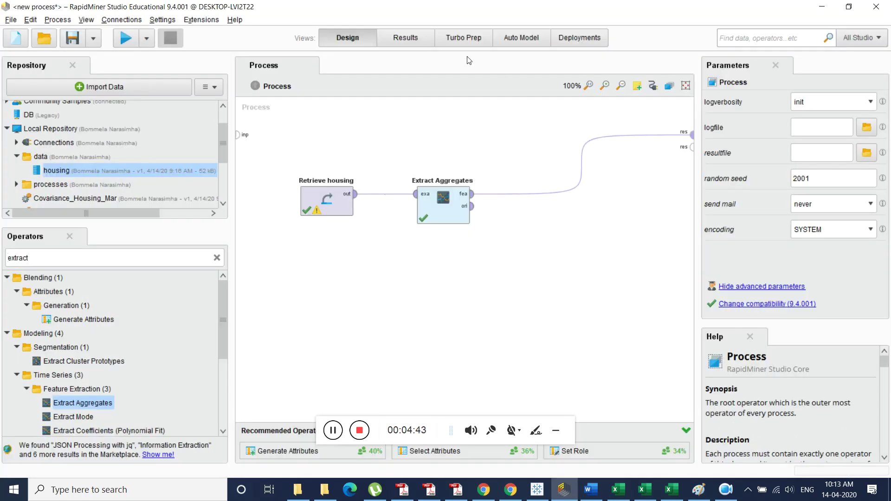
# Step: Show the housing dataset's Statistics view with type, missing, min, max and average for all attributes
pyautogui.click(405, 37)
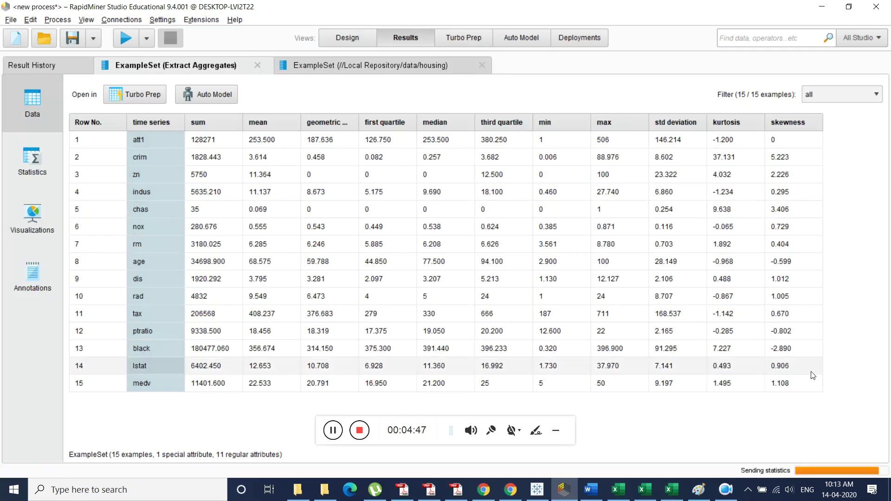
pyautogui.hotkey('alt', 'Tab')
pyautogui.hotkey('alt', 'Tab')
pyautogui.hotkey('alt', 'Tab')
pyautogui.hotkey('alt', 'Tab')
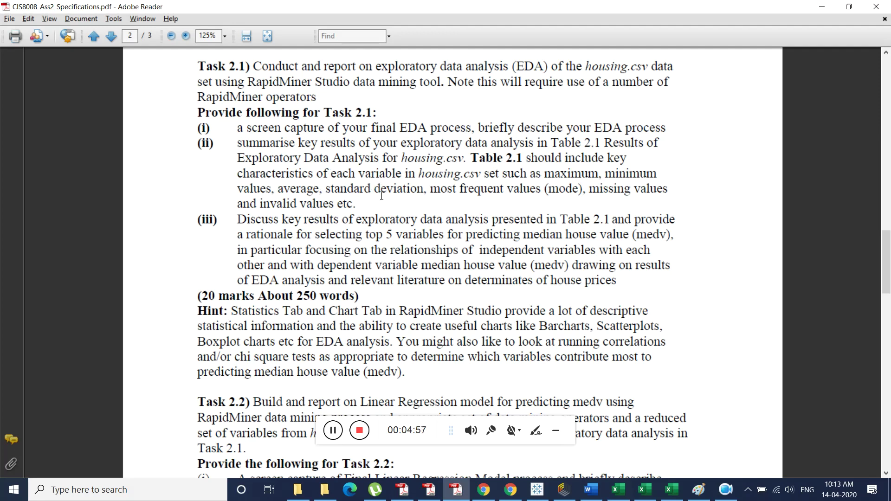
pyautogui.hotkey('alt', 'Tab')
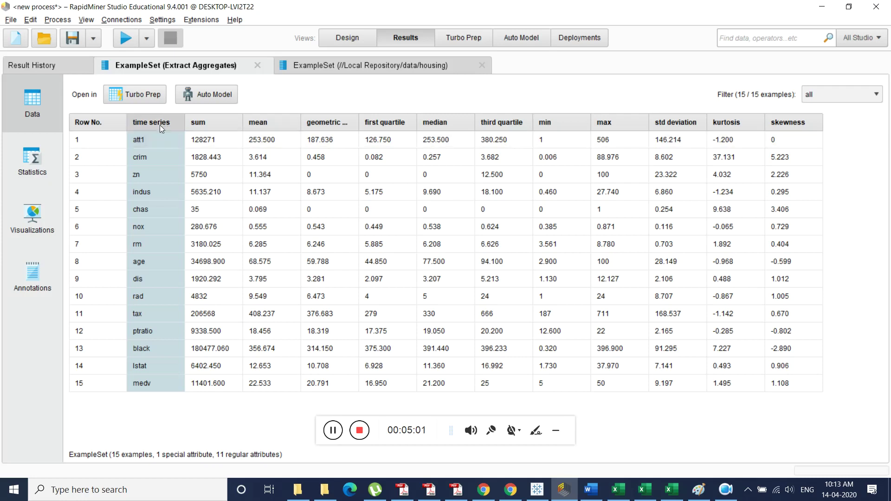
pyautogui.hotkey('alt', 'Tab')
pyautogui.press('Tab')
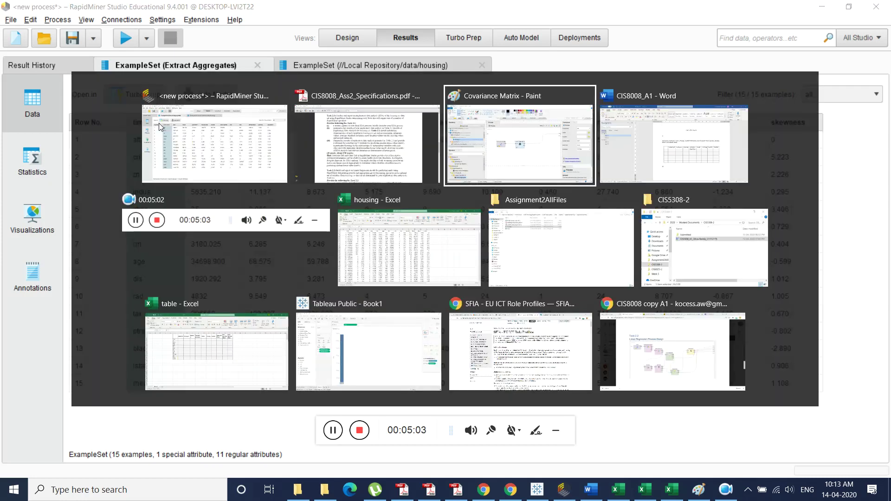
pyautogui.hotkey('alt', 'shift', 'Tab')
pyautogui.hotkey('alt', 'Tab')
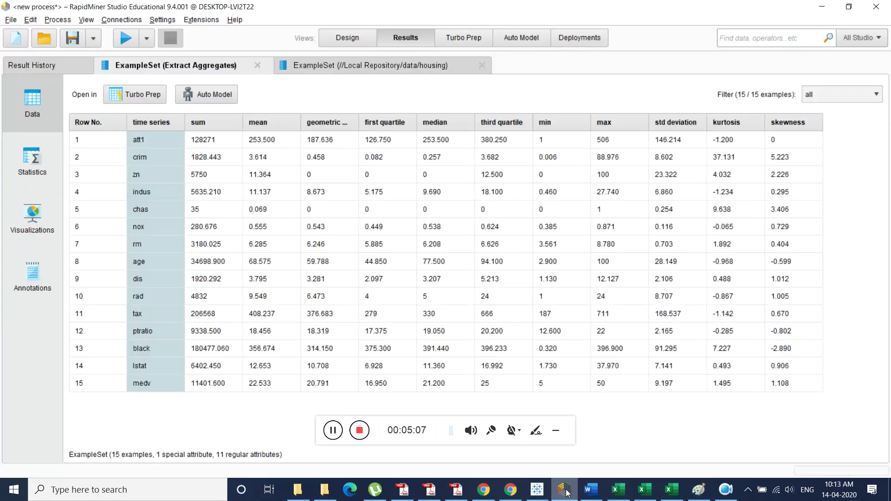
pyautogui.click(564, 490)
pyautogui.click(385, 67)
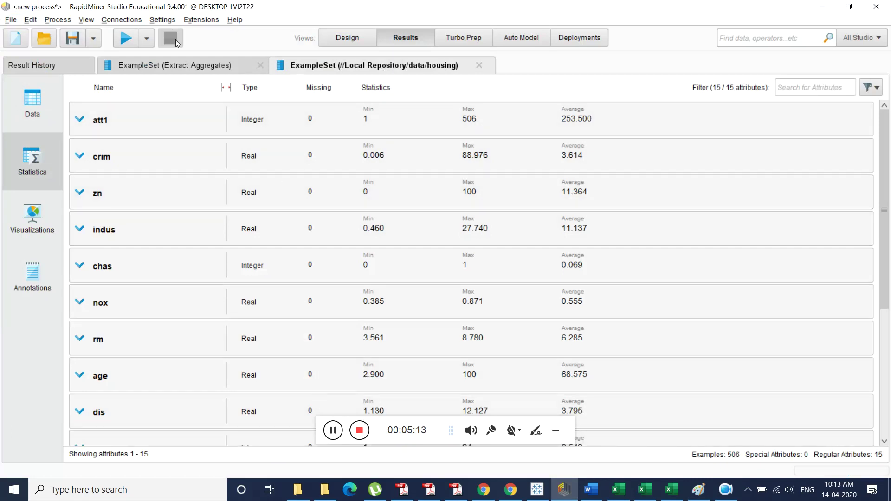
# Step: Sort the Extract Aggregates table by skewness, then restore Row No. order and select all 15 rows
pyautogui.click(173, 66)
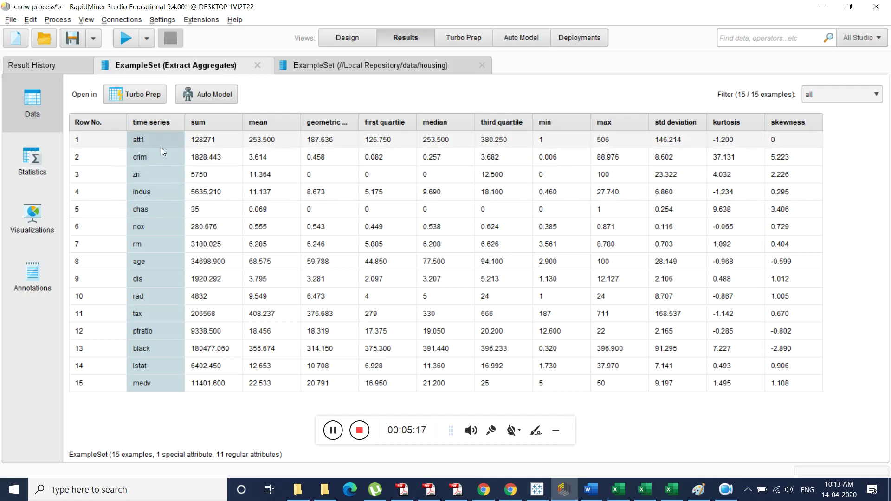
pyautogui.moveTo(85, 126); pyautogui.dragTo(103, 148)
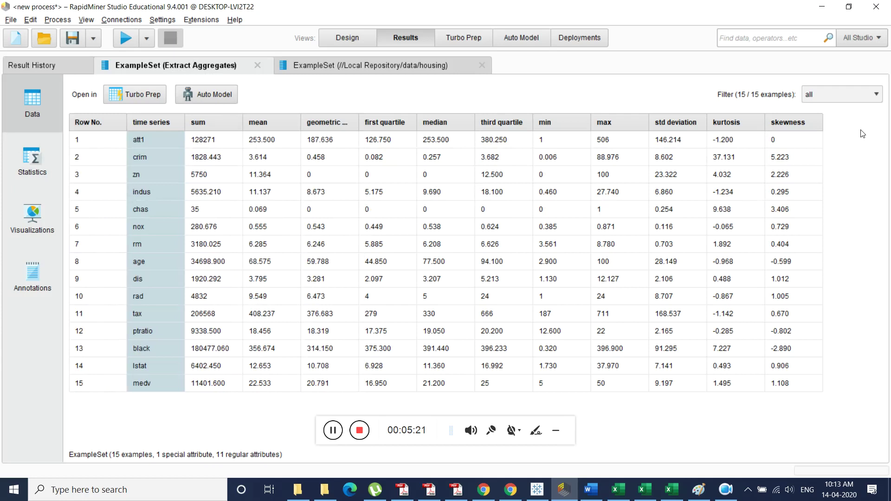
pyautogui.click(818, 122)
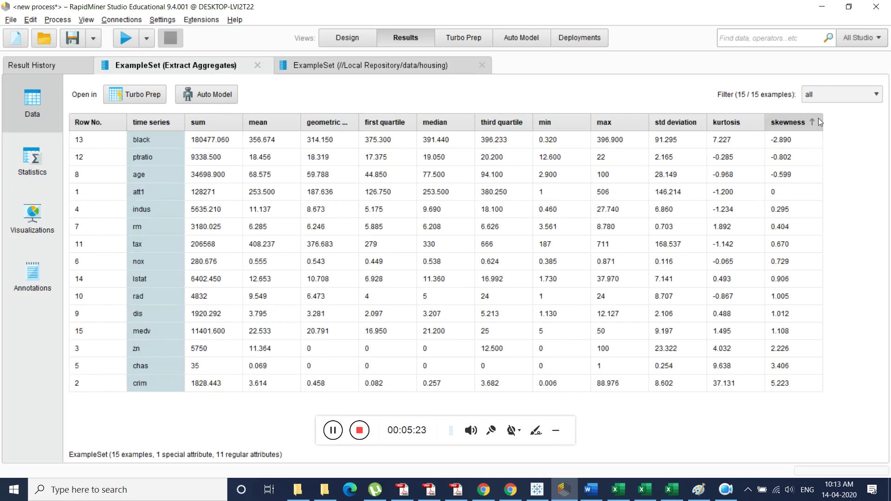
pyautogui.click(814, 122)
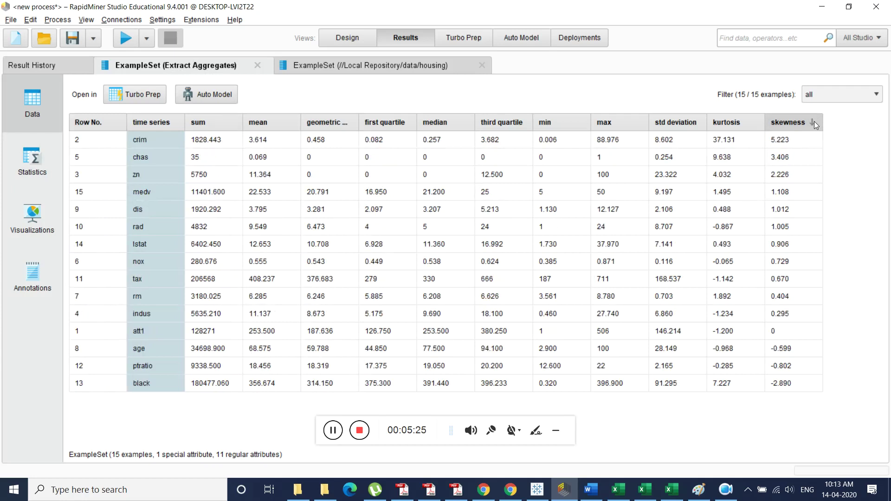
pyautogui.click(814, 121)
pyautogui.click(814, 121)
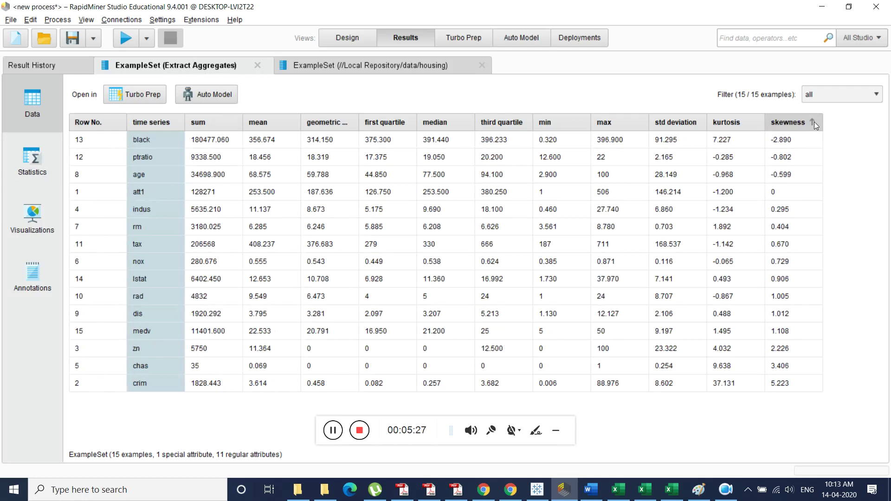
pyautogui.click(814, 122)
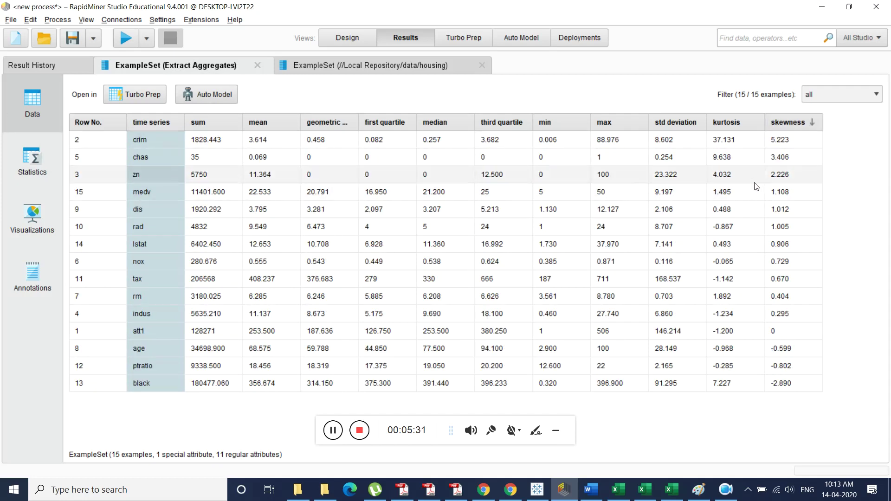
pyautogui.click(88, 126)
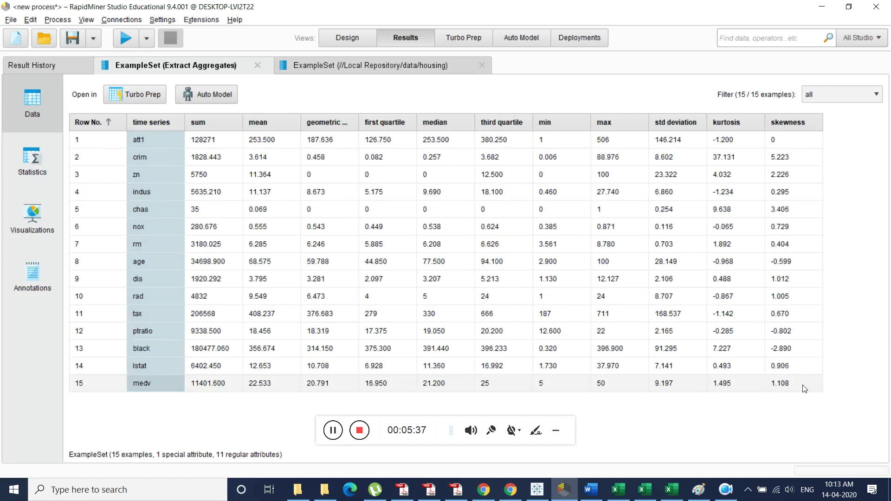
pyautogui.hotkey('ctrl', 'a')
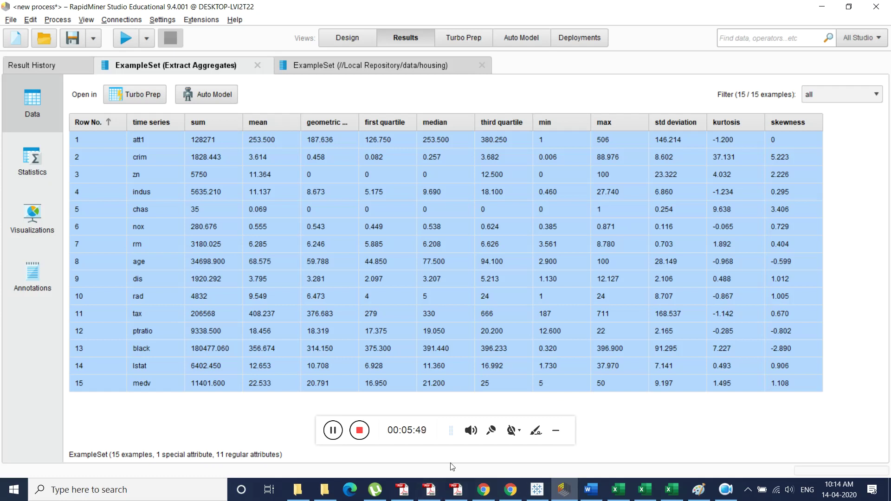
# Step: Paste the copied RapidMiner statistics at cell F25 of the table workbook
pyautogui.click(672, 489)
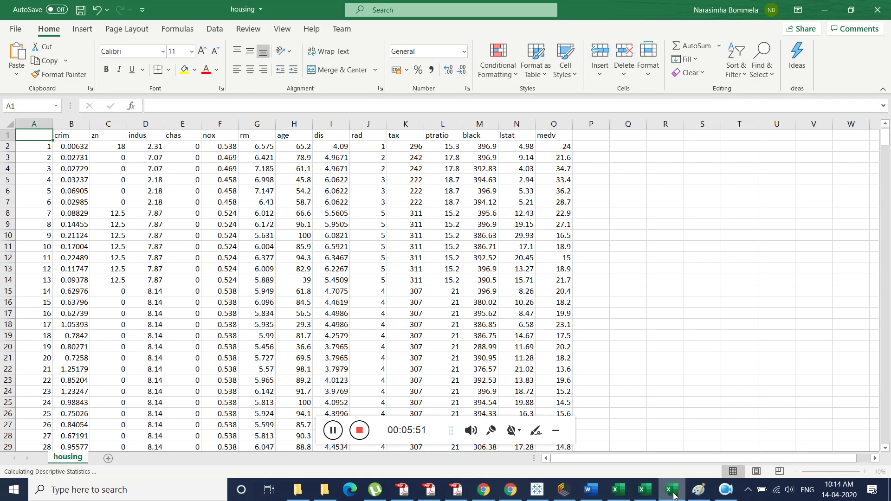
pyautogui.click(645, 489)
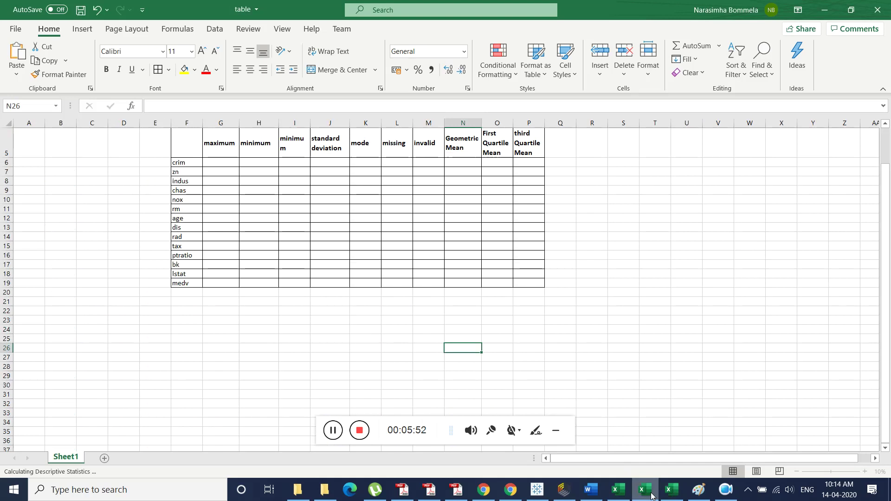
pyautogui.click(182, 338)
pyautogui.hotkey('ctrl', 'v')
pyautogui.scroll(-4, 439, 317)
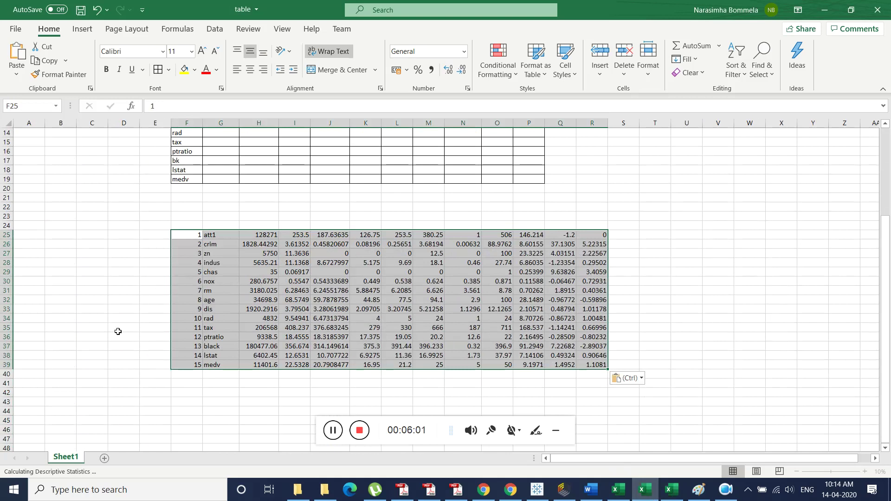
# Step: Cycle through the open windows, past the Paint image, back to RapidMiner Studio
pyautogui.hotkey('alt', 'Tab')
pyautogui.hotkey('alt', 'Tab')
pyautogui.press('Tab')
pyautogui.press('Tab')
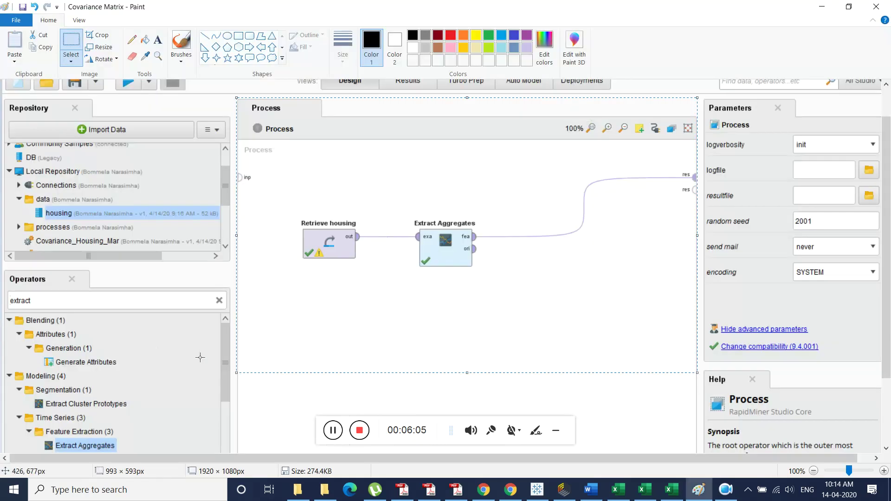
pyautogui.hotkey('alt', 'Tab')
pyautogui.press('Tab')
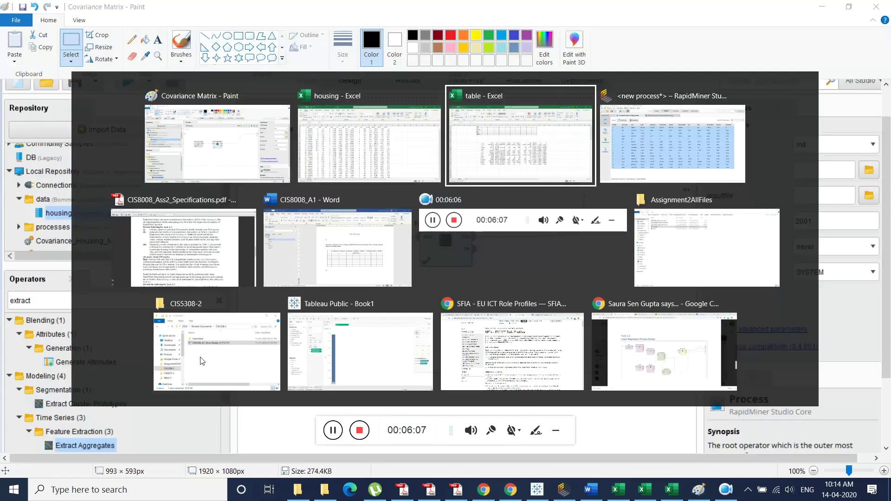
pyautogui.press('Tab')
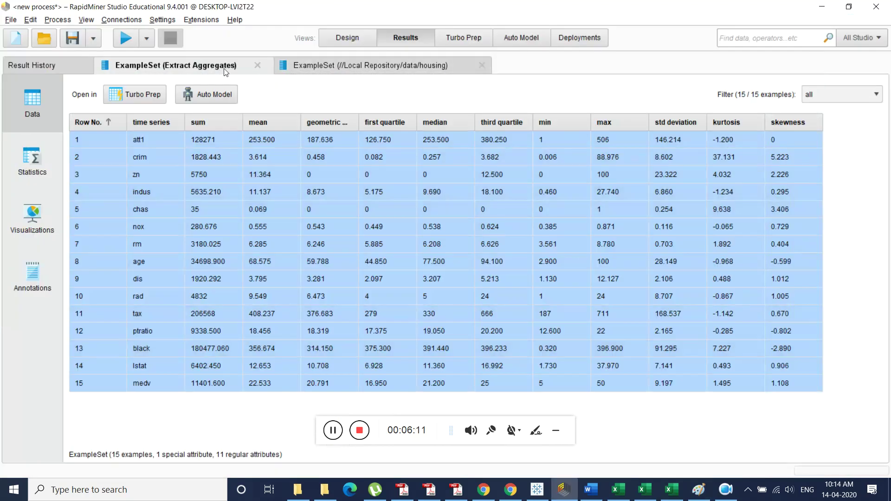
# Step: Check that every attribute in the housing Statistics view has 0 missing values, then return to Excel
pyautogui.click(367, 69)
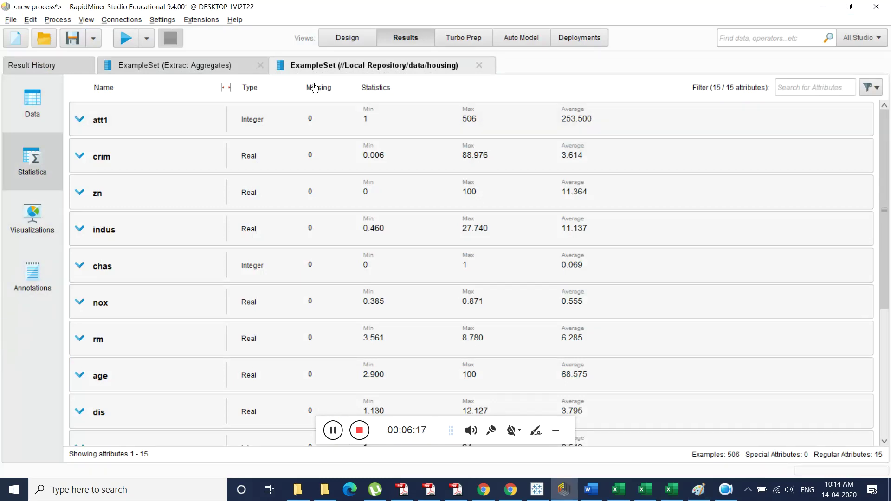
pyautogui.scroll(-5, 306, 259)
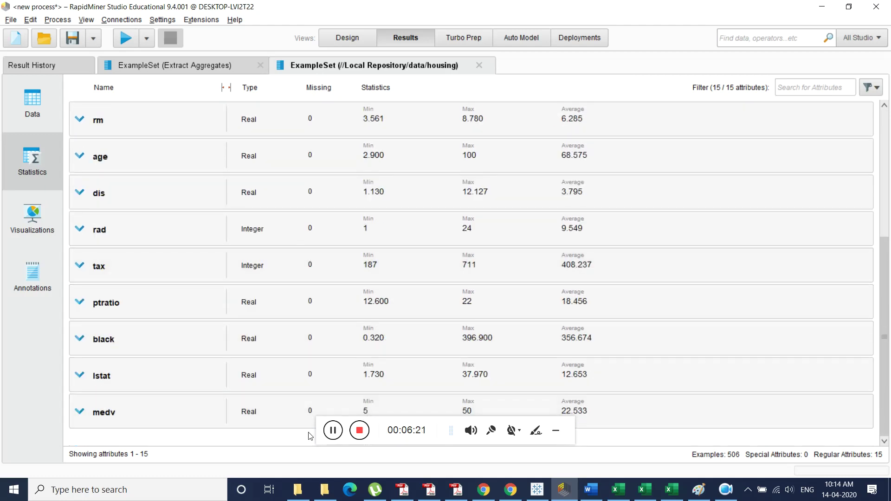
pyautogui.scroll(4, 312, 130)
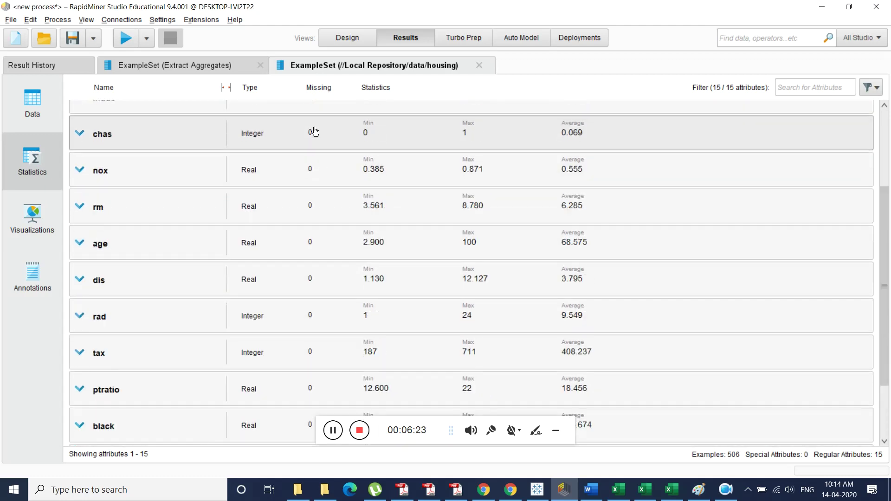
pyautogui.hotkey('alt', 'Tab')
pyautogui.hotkey('alt', 'Tab')
pyautogui.press('Tab')
pyautogui.press('Tab')
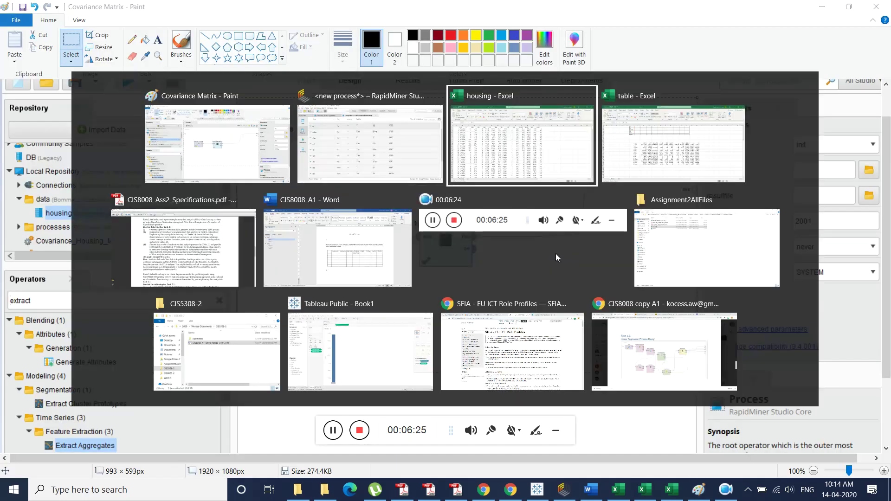
# Step: Add a Missing heading in S24 and fill 0 down the column to row 39
pyautogui.hotkey('ctrl', 'v')
pyautogui.click(626, 224)
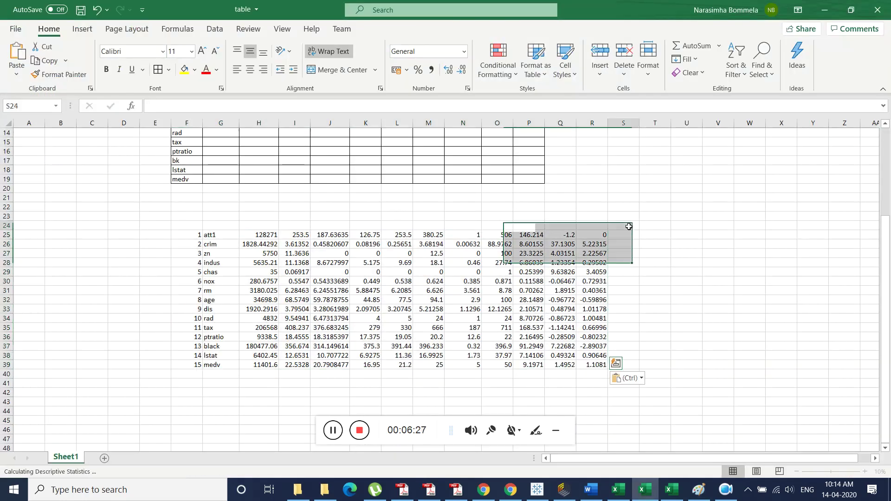
pyautogui.write('MIss')
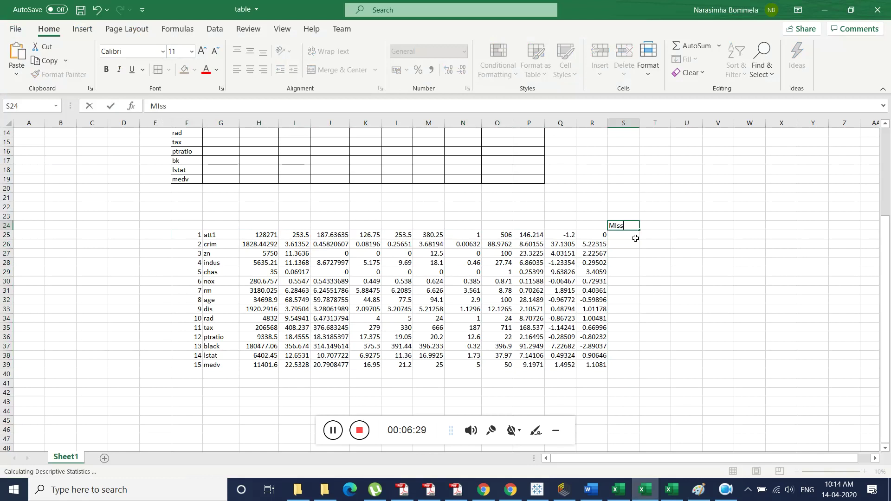
pyautogui.write('ing')
pyautogui.press('Return')
pyautogui.press('Down')
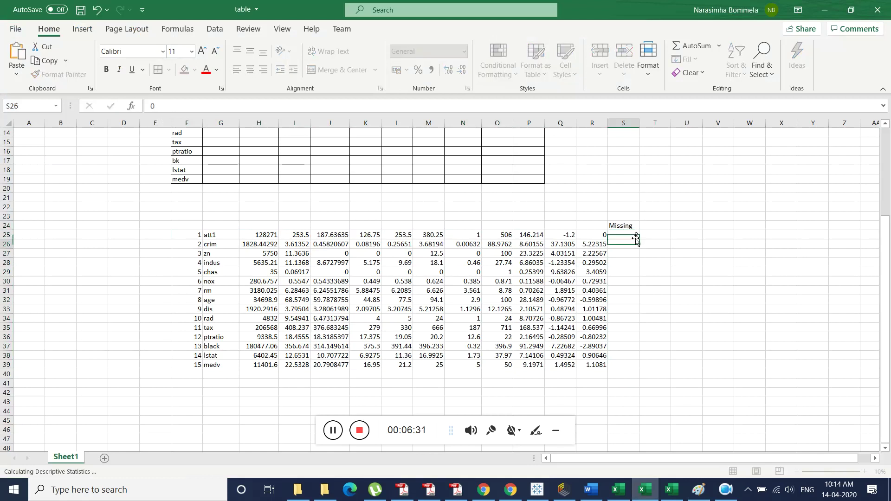
pyautogui.press('Escape')
pyautogui.click(635, 236)
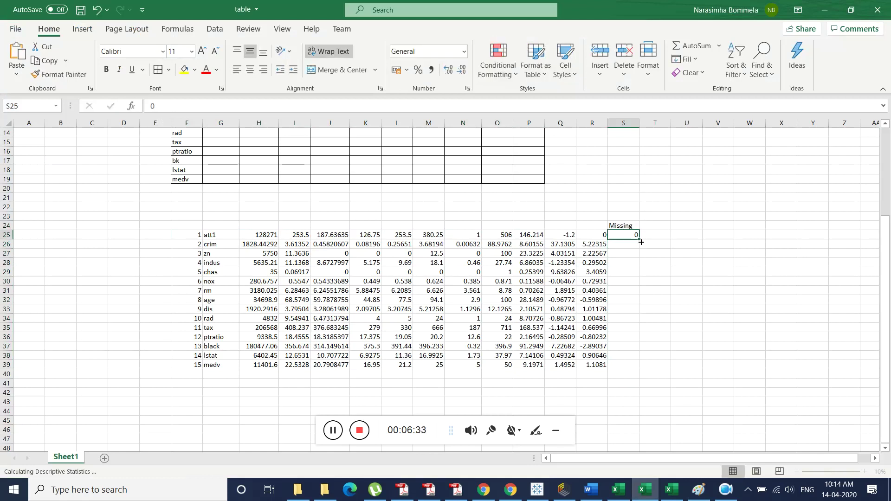
pyautogui.doubleClick(640, 241)
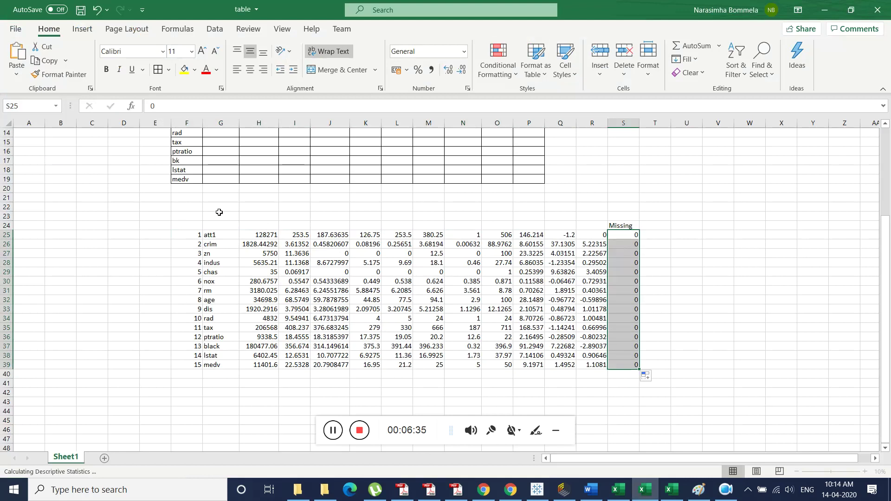
# Step: Select cell G24 and switch back to RapidMiner Studio
pyautogui.click(210, 223)
pyautogui.hotkey('alt', 'Tab')
pyautogui.hotkey('alt', 'Tab')
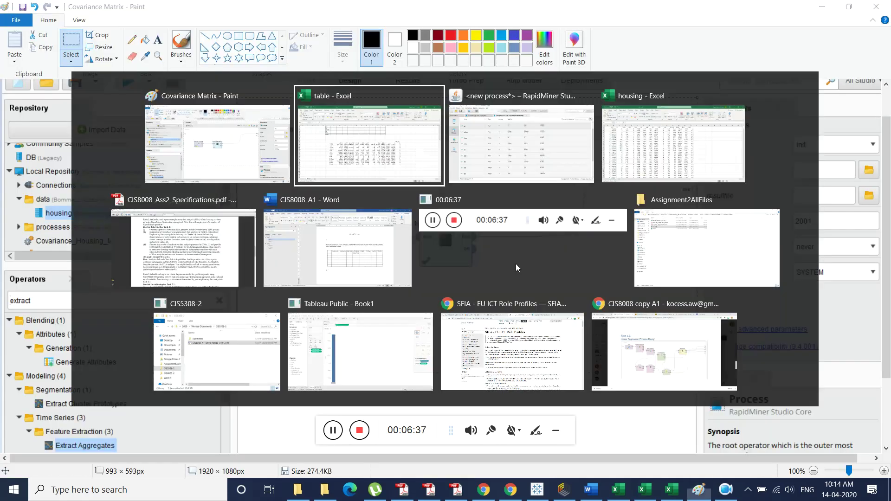
pyautogui.hotkey('alt', 'Tab')
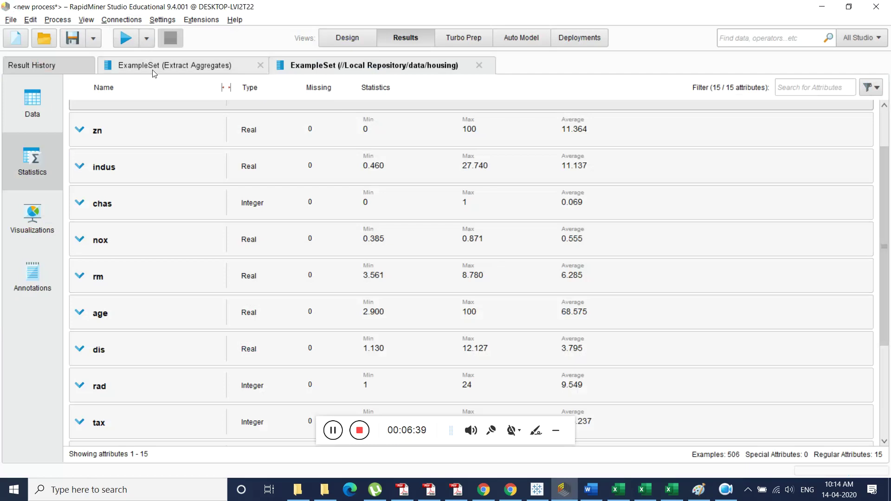
# Step: View the Extract Aggregates results table, then bring the Excel table workbook back to the front
pyautogui.click(154, 71)
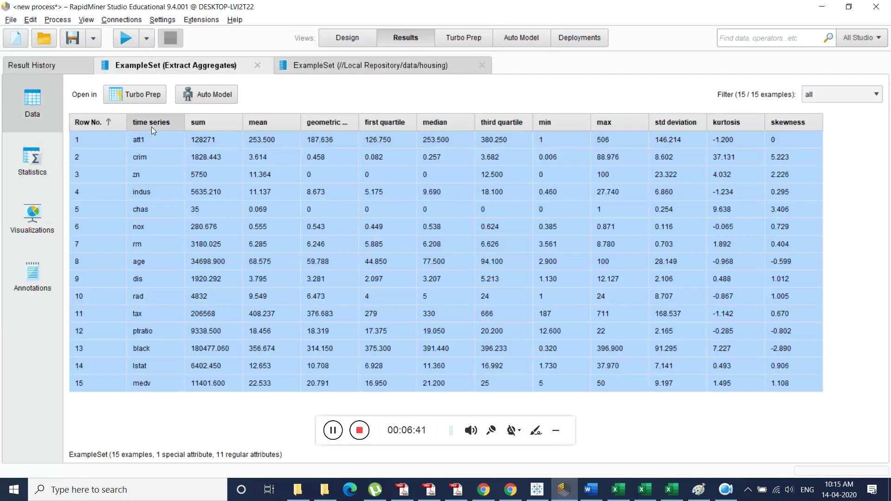
pyautogui.hotkey('alt', 'Tab')
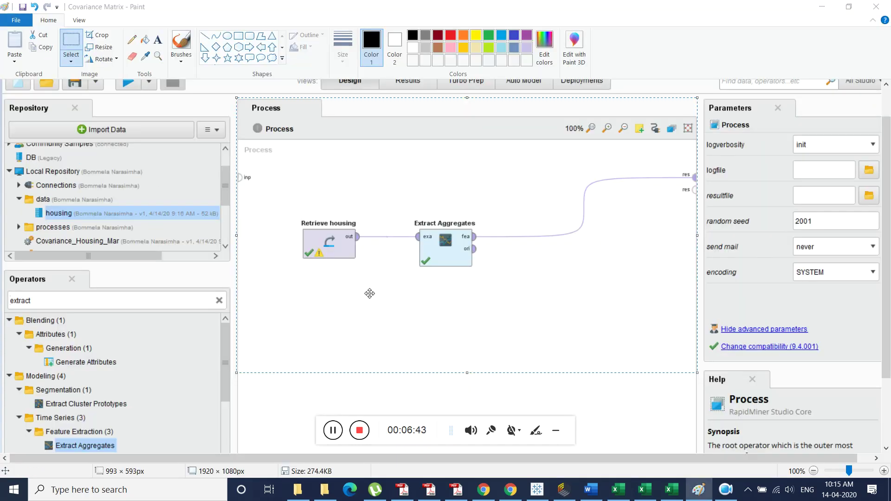
pyautogui.hotkey('alt', 'Tab')
pyautogui.hotkey('alt', 'Tab')
pyautogui.hotkey('alt', 'shift', 'Tab')
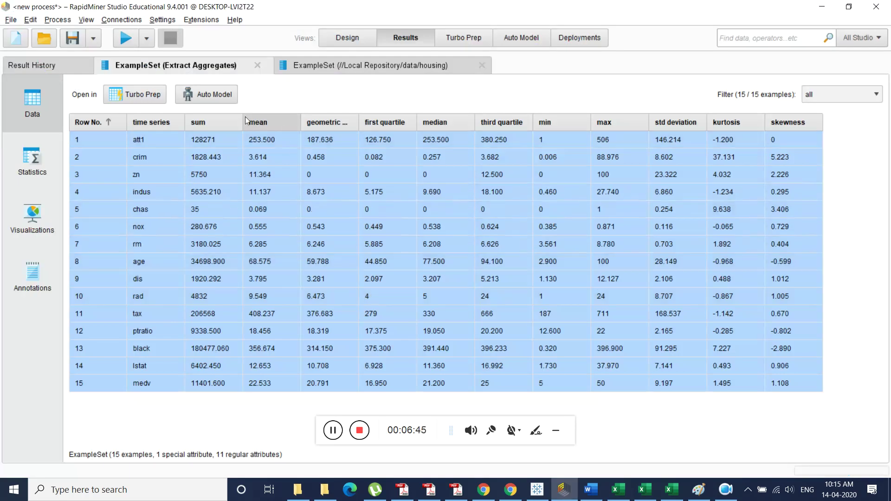
pyautogui.hotkey('alt', 'Tab')
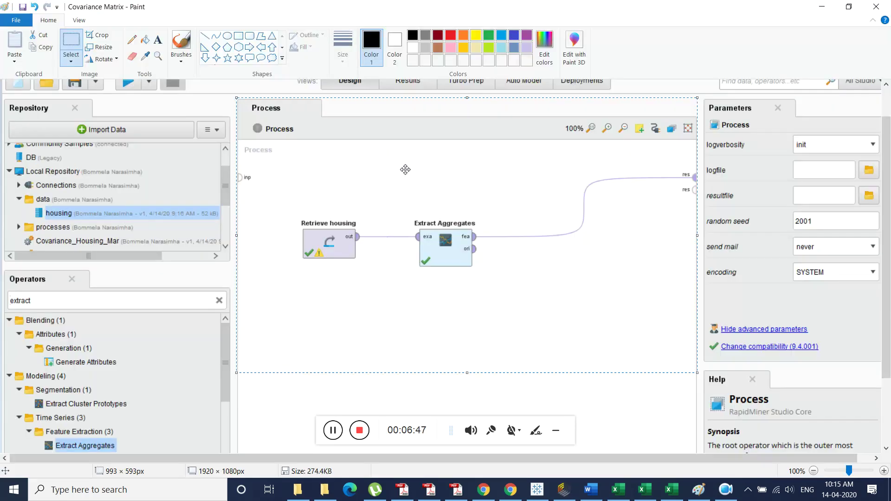
pyautogui.hotkey('alt', 'Tab')
pyautogui.hotkey('alt', 'Tab')
pyautogui.press('Escape')
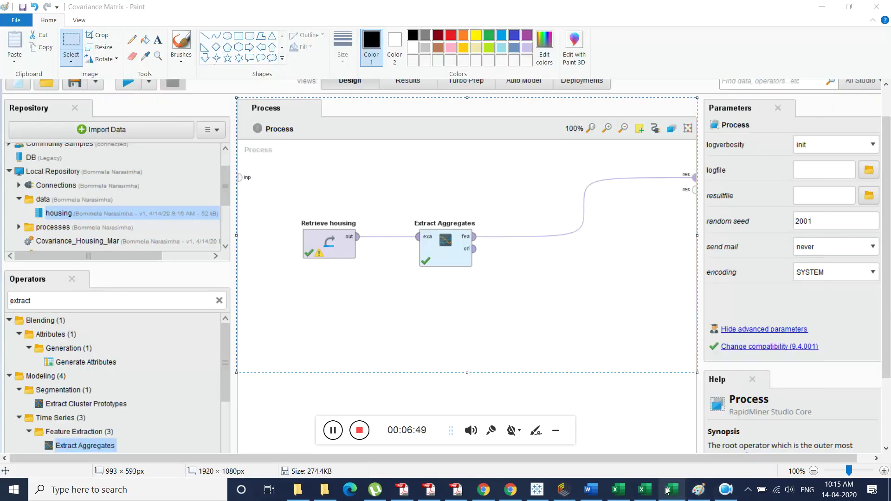
pyautogui.click(647, 496)
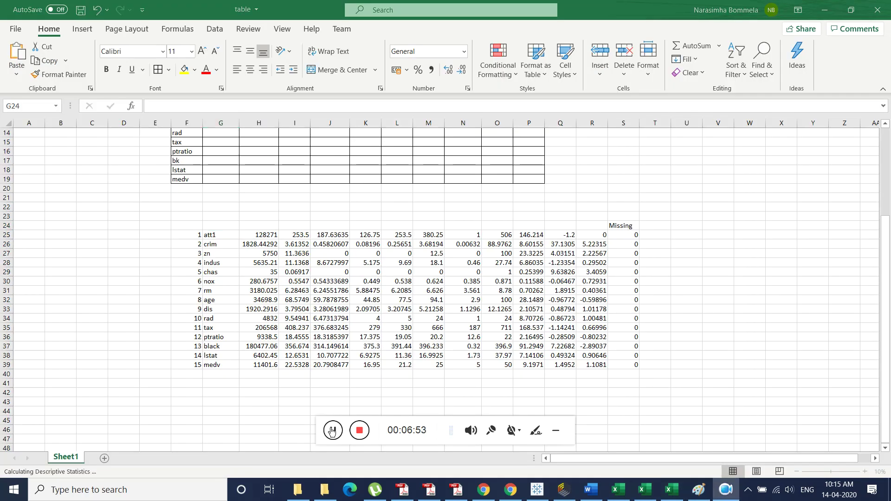
# Step: Type 'Sume' and 'Mean' headings into H24:I24, checking RapidMiner's column names
pyautogui.click(265, 222)
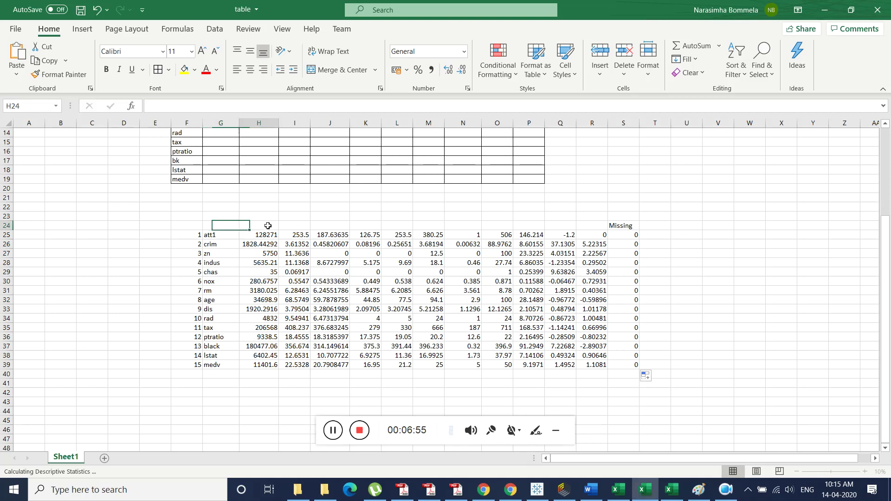
pyautogui.write('Sume')
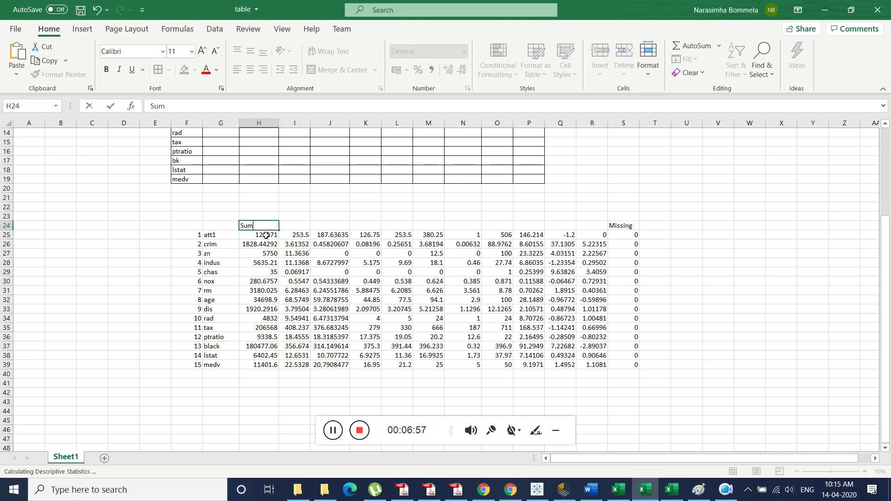
pyautogui.press('Tab')
pyautogui.write('Mean')
pyautogui.press('Tab')
pyautogui.press('super+Tab')
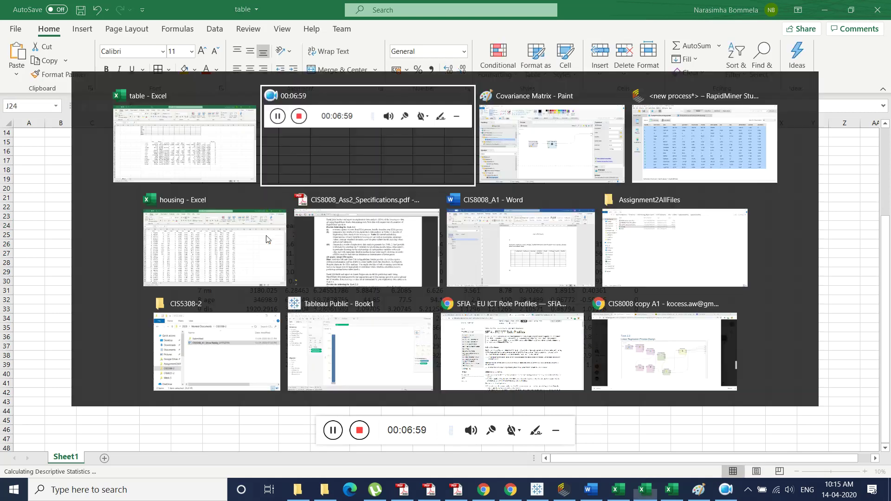
pyautogui.press('Escape')
pyautogui.hotkey('alt', 'Tab')
pyautogui.hotkey('alt', 'Tab')
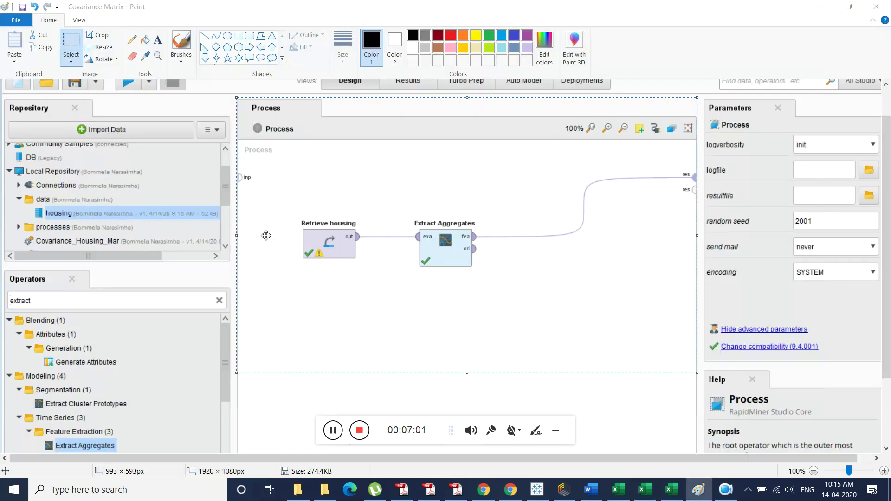
pyautogui.hotkey('alt', 'Tab')
pyautogui.hotkey('alt', 'Tab')
pyautogui.hotkey('alt', 'Tab')
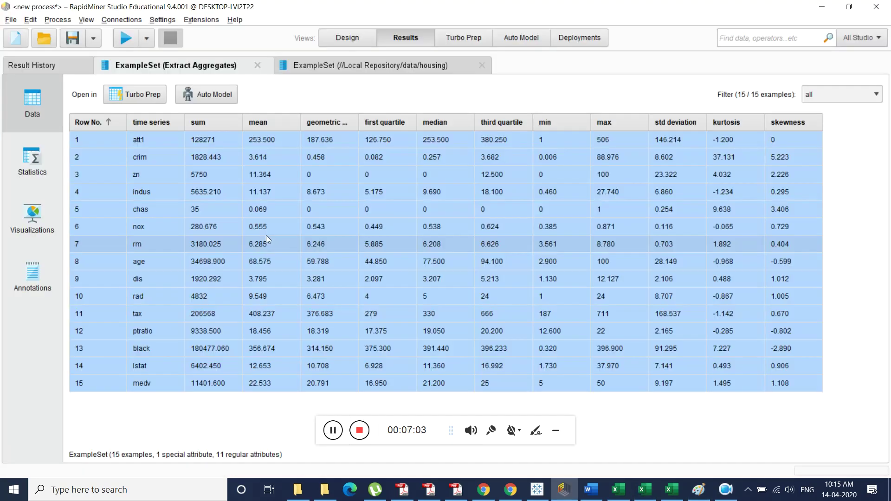
pyautogui.hotkey('alt', 'Tab')
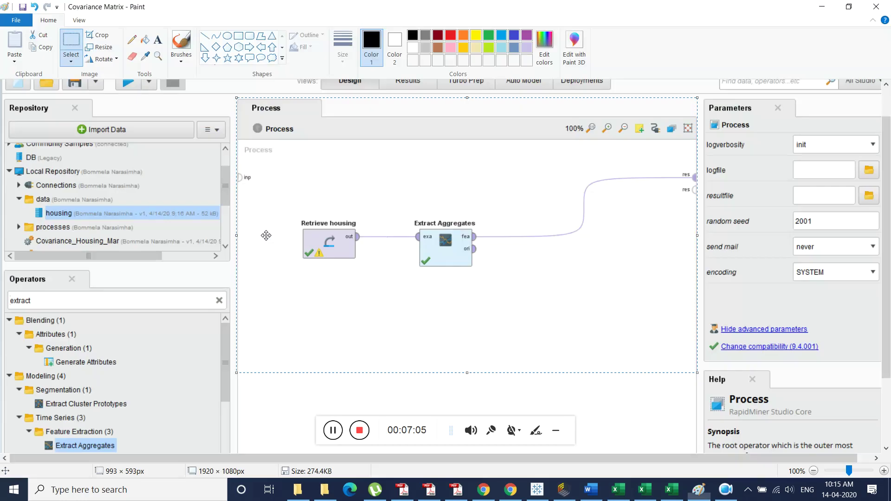
pyautogui.hotkey('alt', 'Tab')
pyautogui.hotkey('alt', 'Tab')
pyautogui.hotkey('alt', 'Tab')
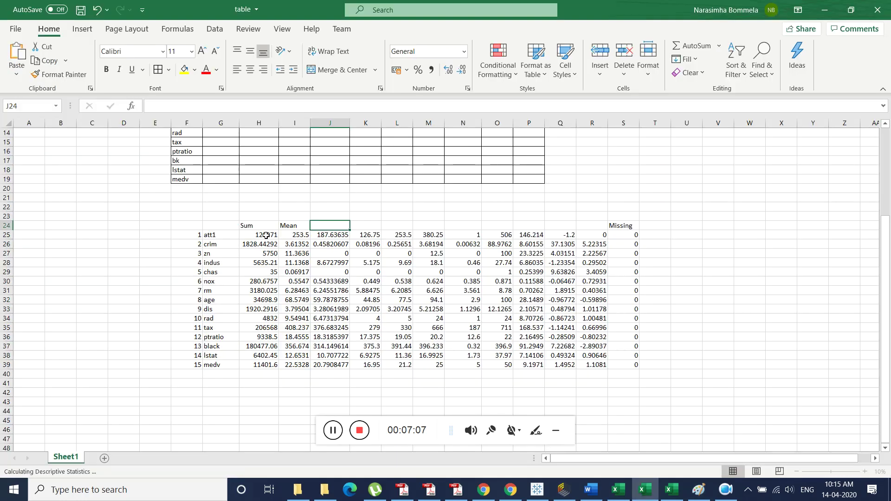
# Step: Add 'Geometric Mean', 'First Quarti', 'median third' and 'Min' headings, checking RapidMiner between entries
pyautogui.write('Geome')
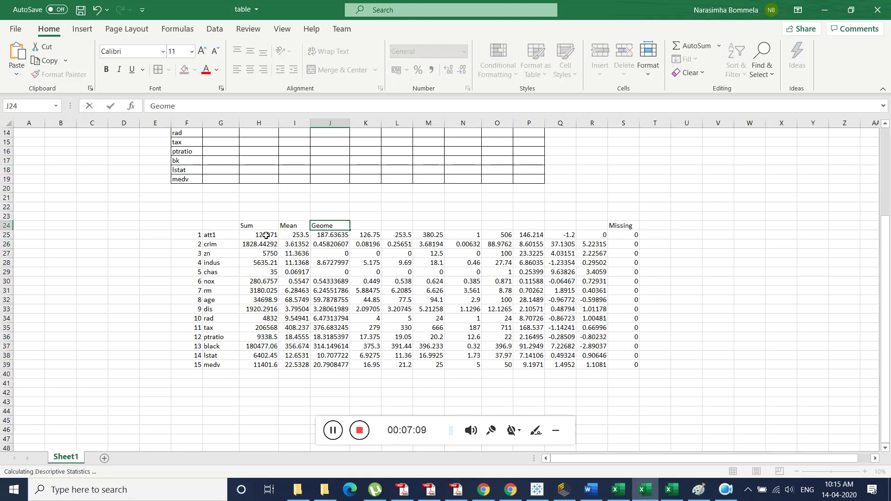
pyautogui.write('tric Mean')
pyautogui.press('Tab')
pyautogui.write('Fir')
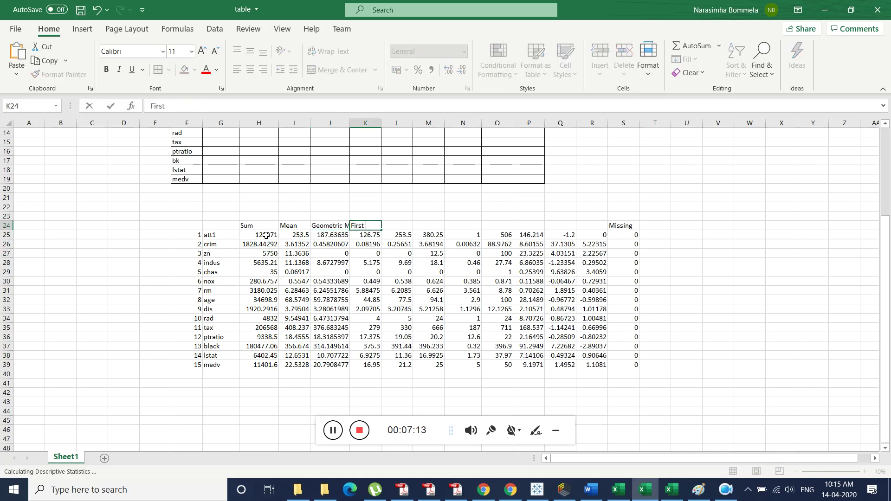
pyautogui.write('st Quartile')
pyautogui.hotkey('alt', 'Tab')
pyautogui.hotkey('alt', 'Tab')
pyautogui.press('Tab')
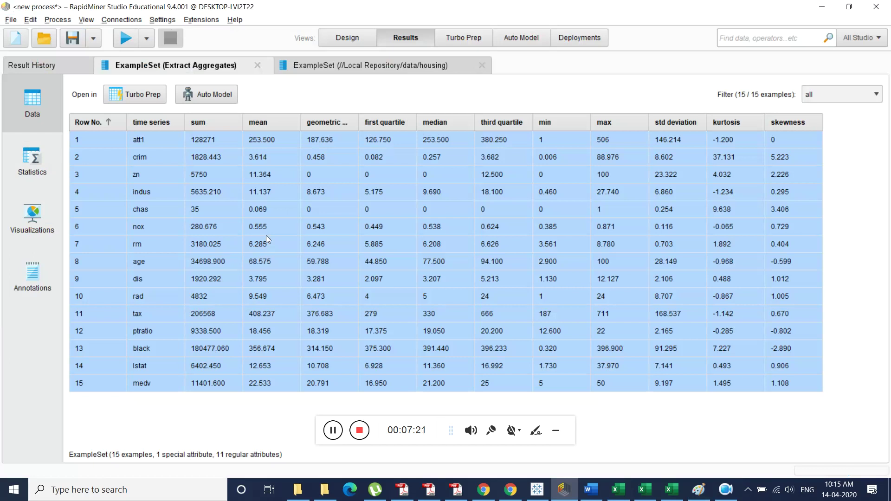
pyautogui.hotkey('alt', 'Tab')
pyautogui.press('Tab')
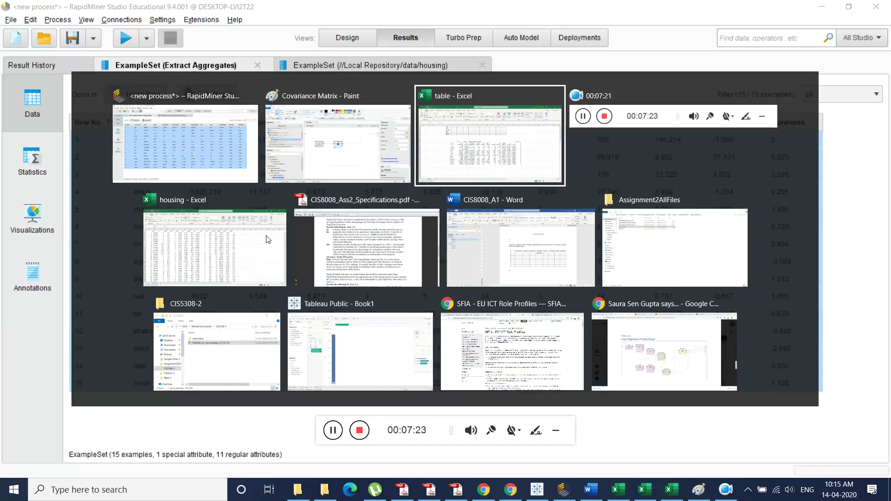
pyautogui.write('median')
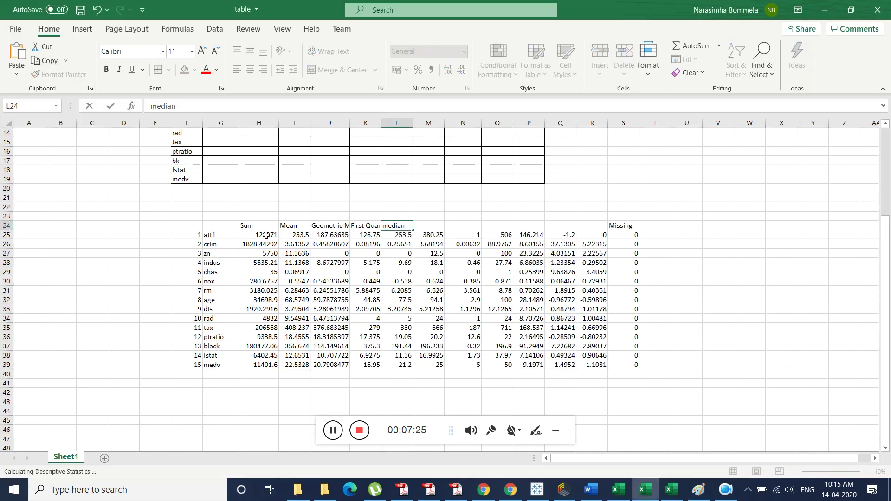
pyautogui.write(' third')
pyautogui.press('Tab')
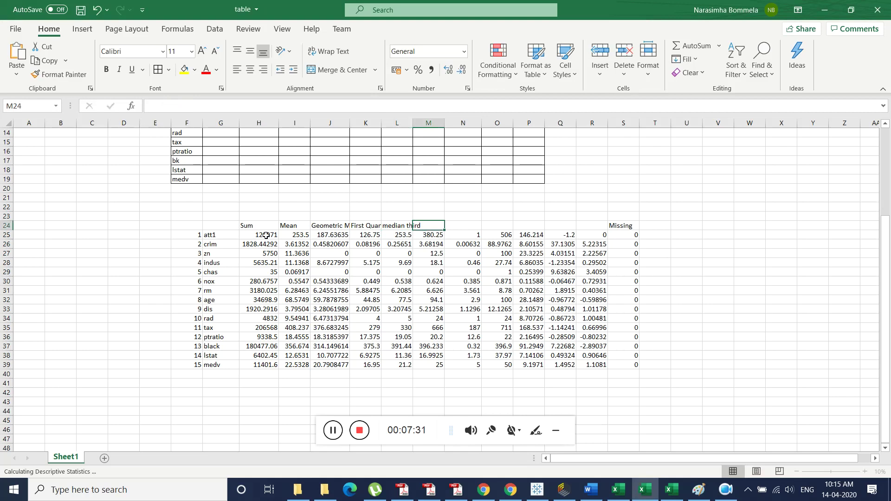
pyautogui.write('M')
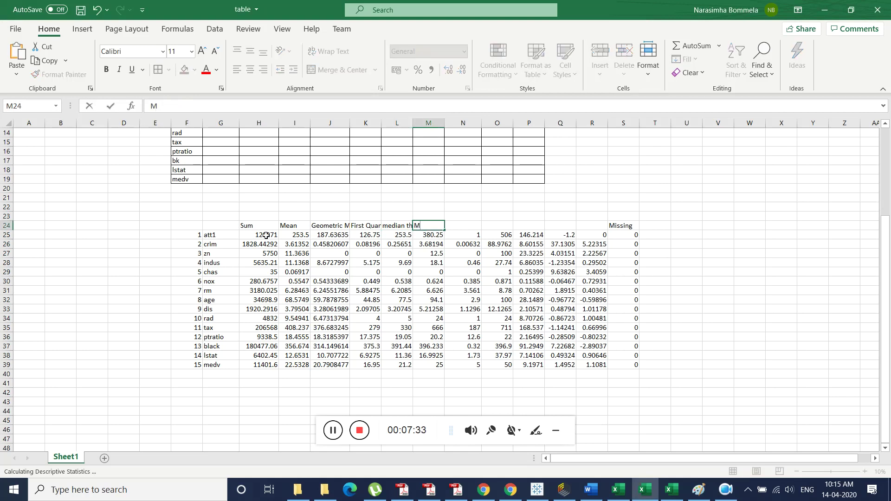
pyautogui.write('in')
pyautogui.press('Tab')
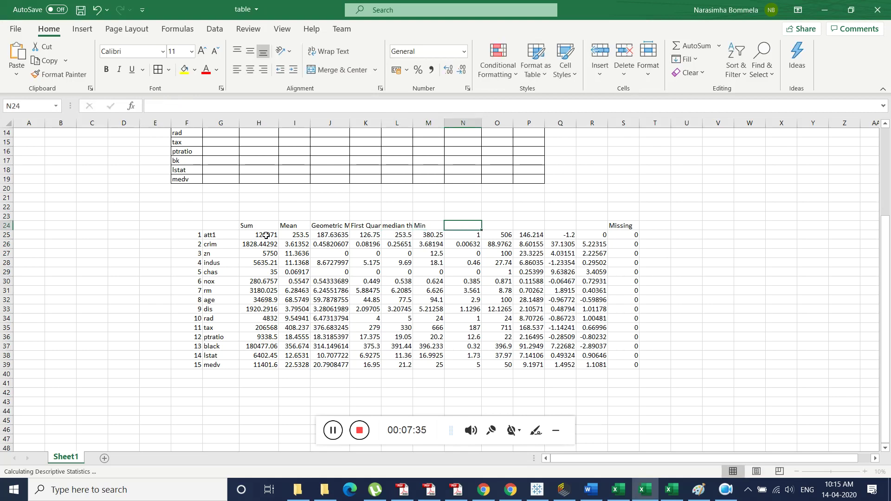
pyautogui.hotkey('alt', 'Tab')
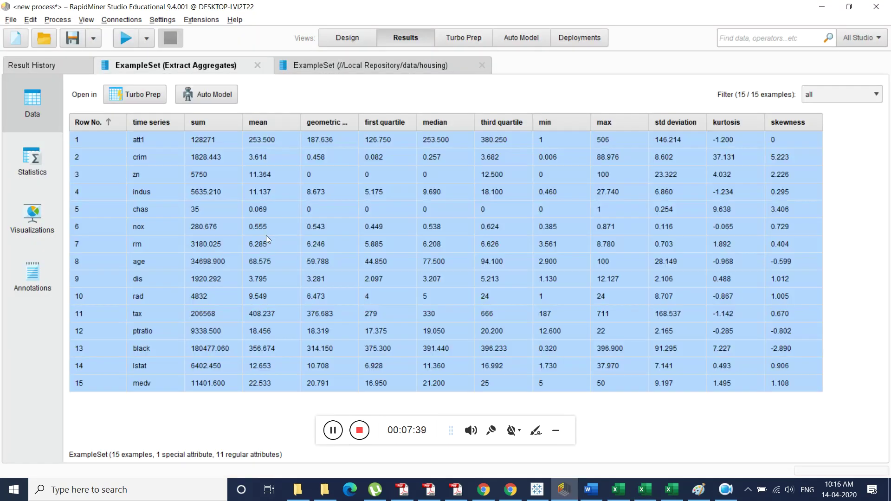
pyautogui.hotkey('alt', 'Tab')
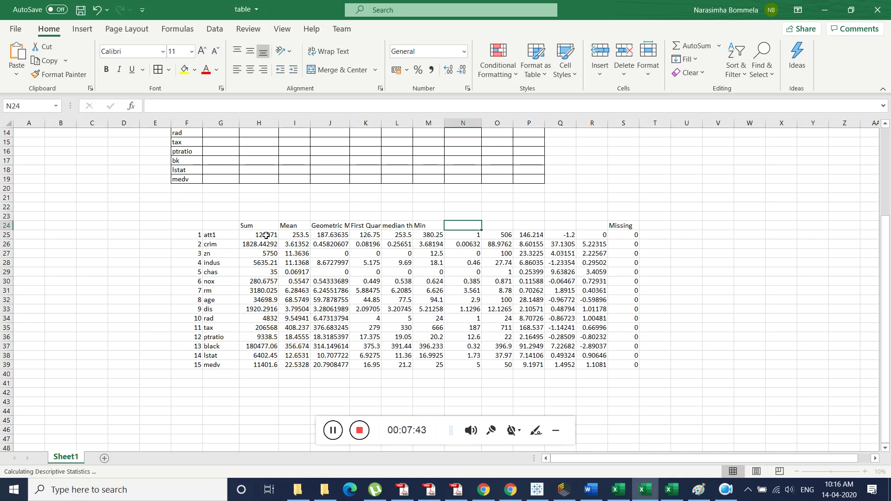
# Step: Change the L24 heading to Median and add Third in M24
pyautogui.press('Right')
pyautogui.press('Left')
pyautogui.press('Left')
pyautogui.press('Left')
pyautogui.write('Median')
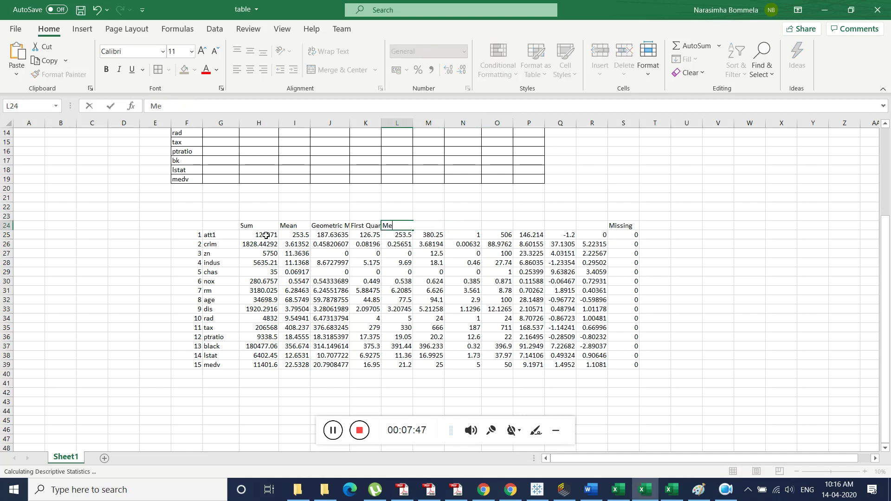
pyautogui.press('Tab')
pyautogui.write('Thie')
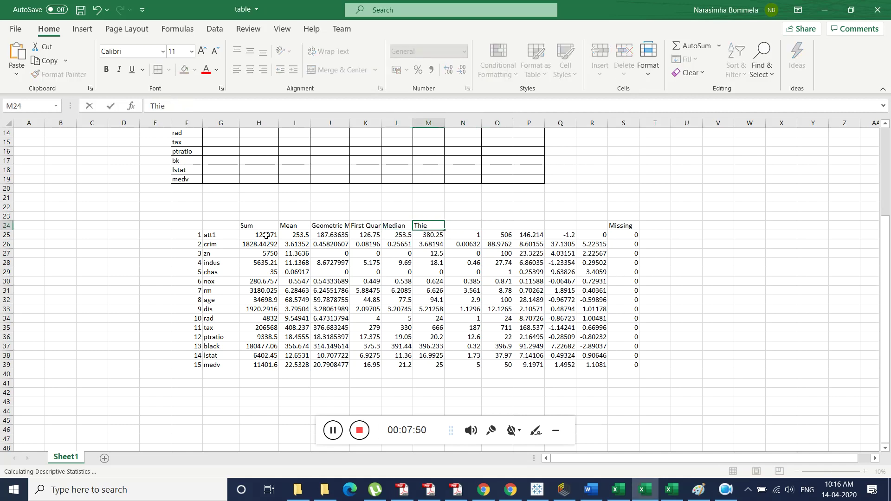
pyautogui.press('BackSpace')
pyautogui.write('rd')
pyautogui.press('Tab')
pyautogui.hotkey('alt', 'Tab')
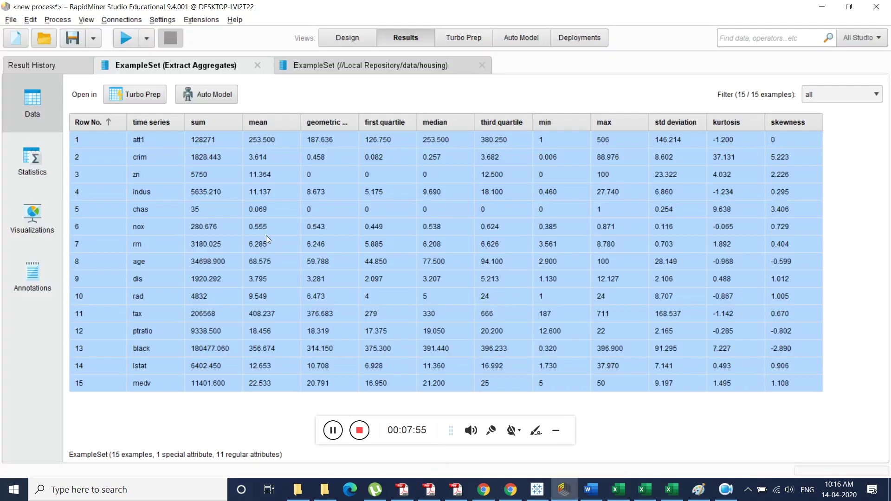
pyautogui.hotkey('alt', 'Tab')
# Step: Add min, Max and Stdev headings, checking RapidMiner's column names in between
pyautogui.write('mi')
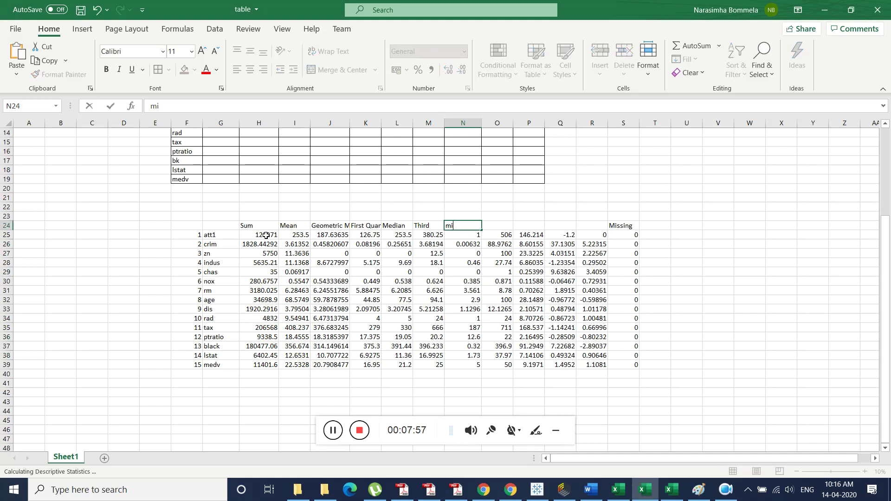
pyautogui.write('n')
pyautogui.press('Tab')
pyautogui.write('Max')
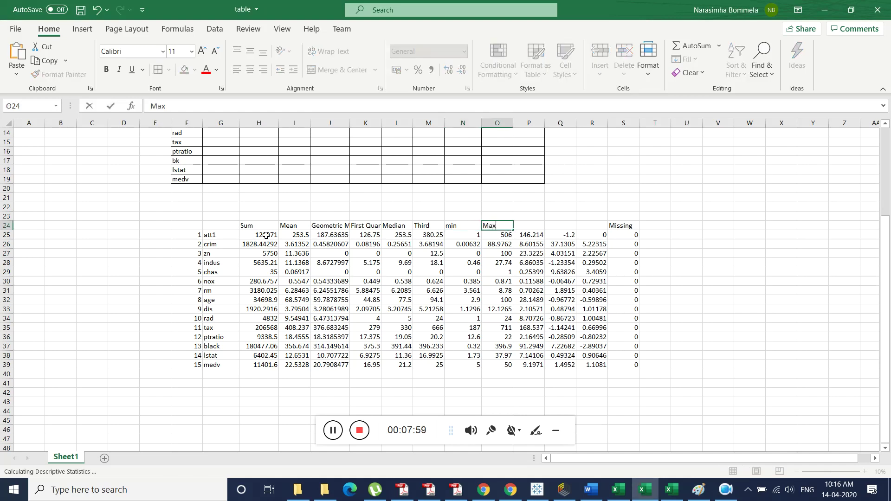
pyautogui.press('Tab')
pyautogui.hotkey('alt', 'Tab')
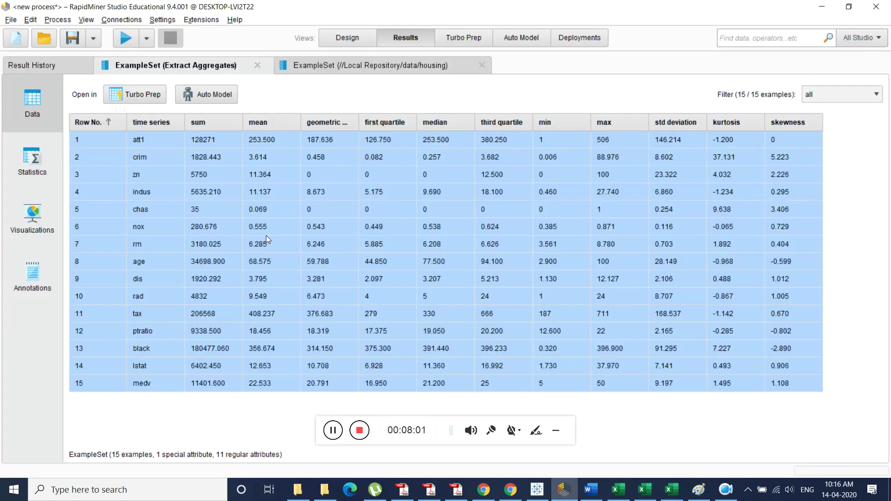
pyautogui.hotkey('alt', 'Tab')
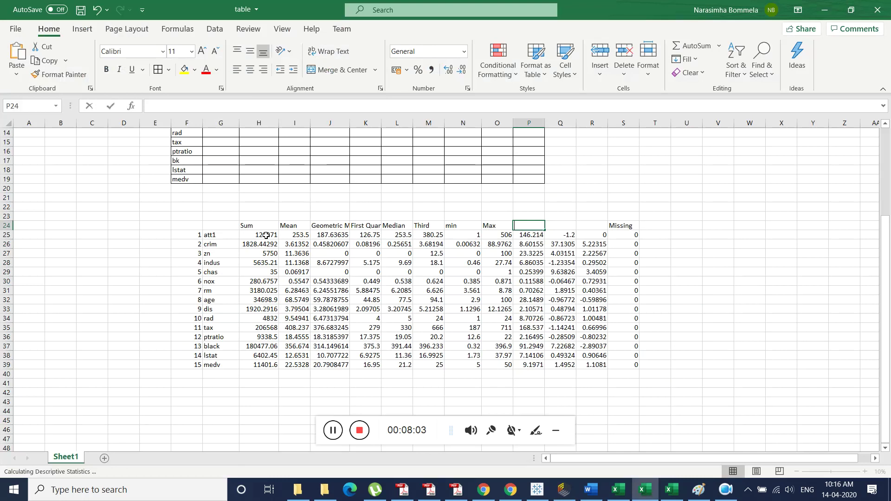
pyautogui.write('Stdeve')
pyautogui.press('BackSpace')
pyautogui.press('Tab')
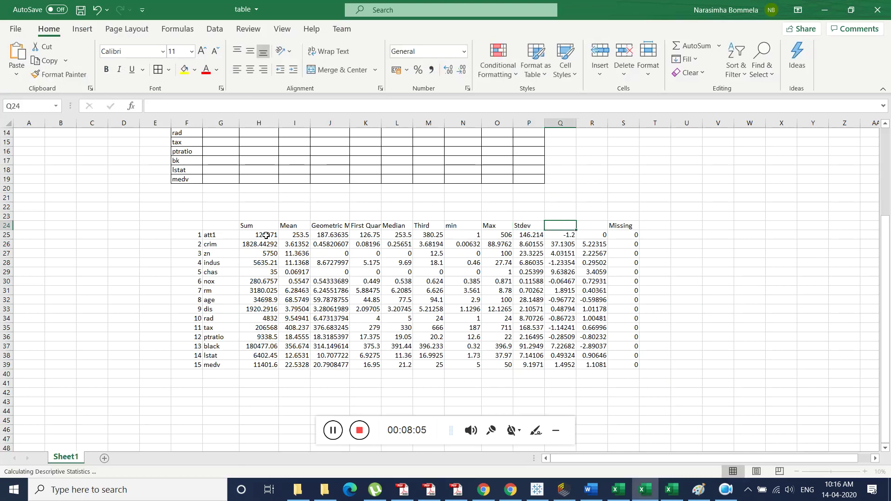
pyautogui.hotkey('alt', 'Tab')
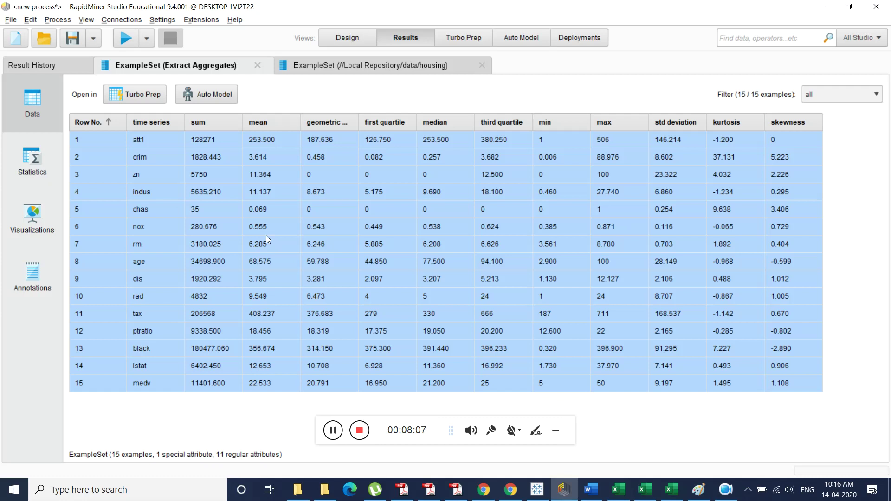
pyautogui.hotkey('alt', 'Tab')
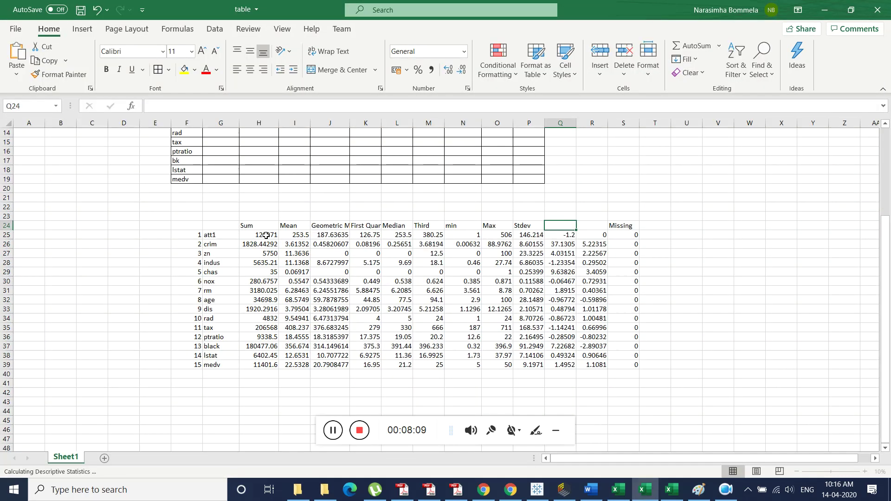
# Step: Add the 'Kutrtosis Skewness' heading and select the statistics table G24:T39
pyautogui.write('Ku')
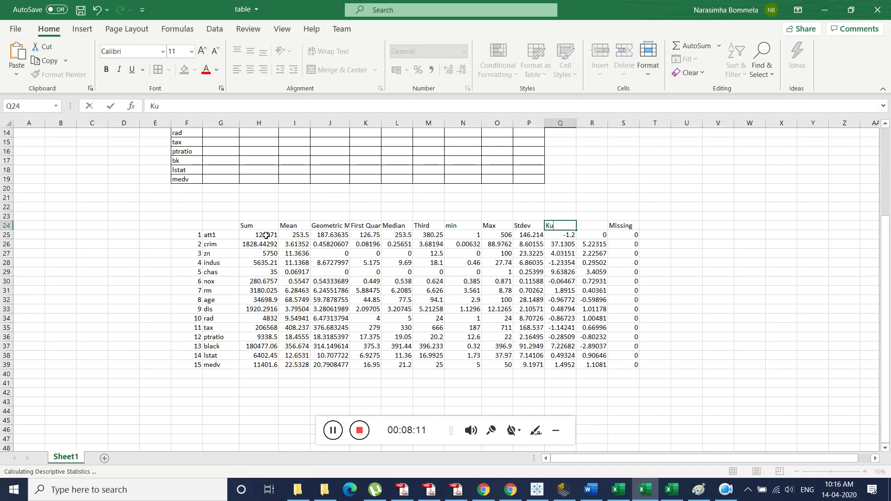
pyautogui.write('trtosis Skewness')
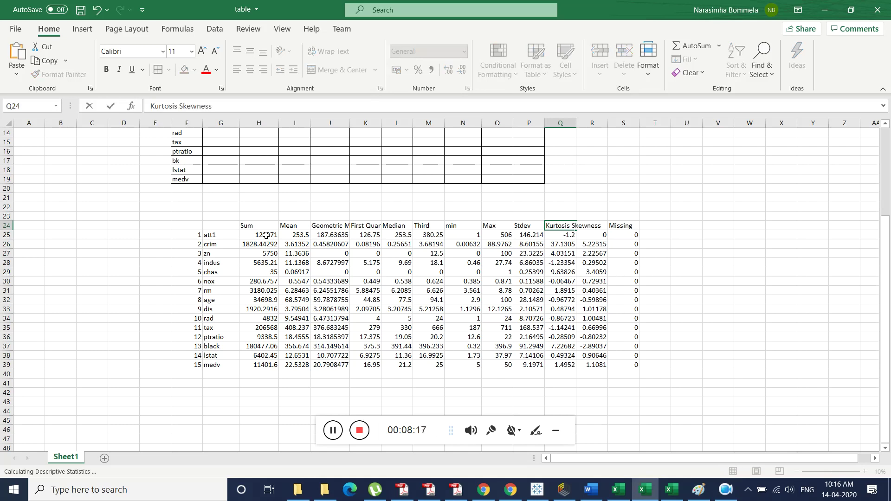
pyautogui.click(683, 299)
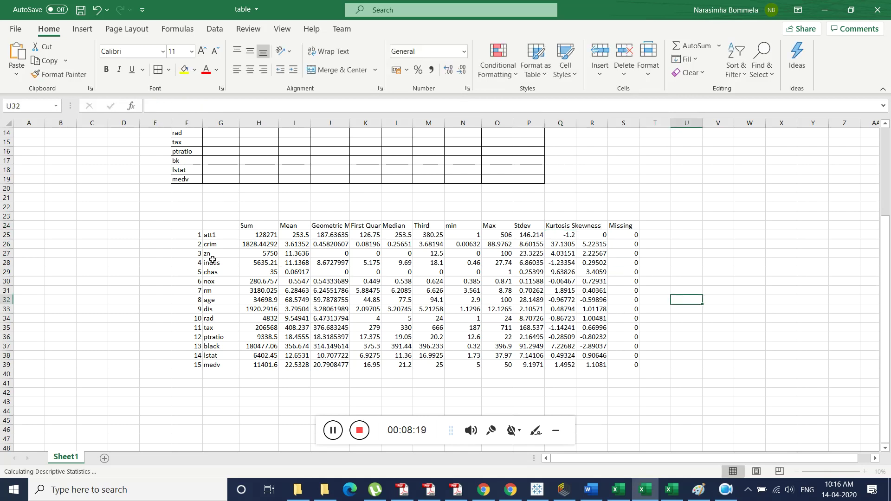
pyautogui.moveTo(219, 228)
pyautogui.mouseDown()
pyautogui.moveTo(643, 366)
pyautogui.moveTo(632, 366)
pyautogui.mouseUp()
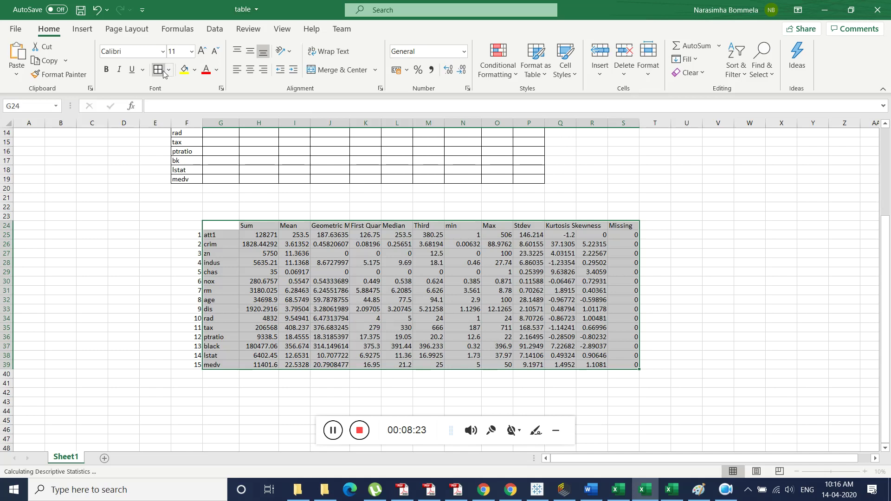
pyautogui.hotkey('alt', 'Tab')
pyautogui.hotkey('alt', 'Tab')
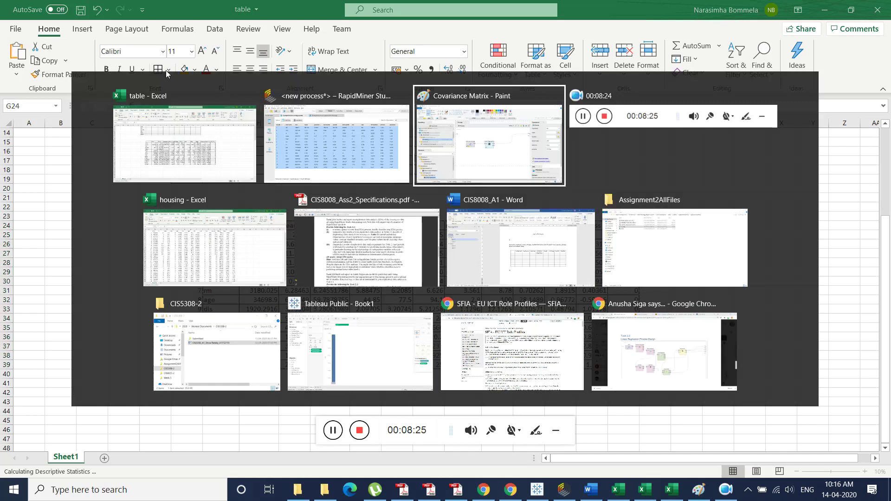
# Step: Paste the Excel statistics table into the CIS8008_A1 report on a new line after the statistics description
pyautogui.hotkey('alt', 'Tab')
pyautogui.hotkey('alt', 'Tab')
pyautogui.hotkey('alt', 'Tab')
pyautogui.hotkey('alt', 'Tab')
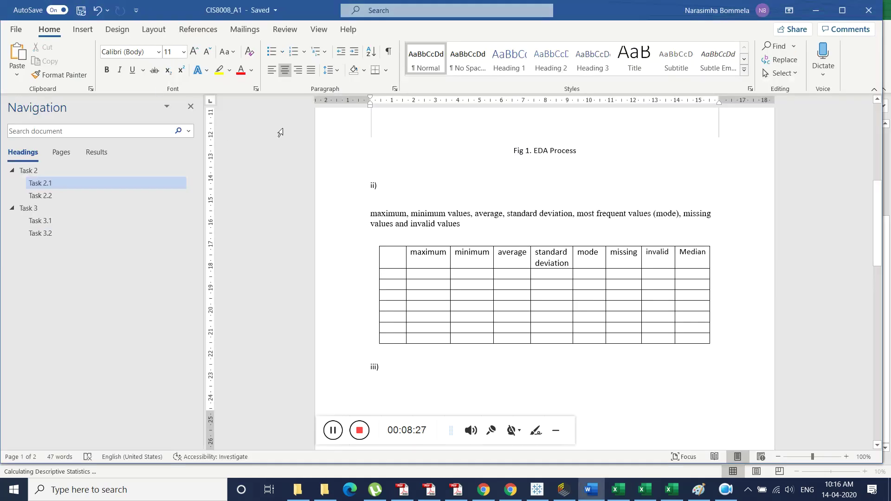
pyautogui.click(477, 232)
pyautogui.press('Return')
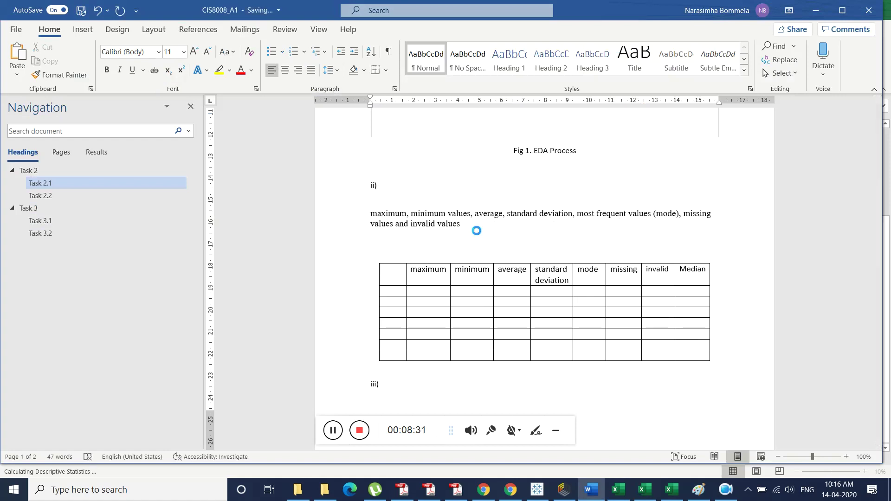
pyautogui.hotkey('ctrl', 'v')
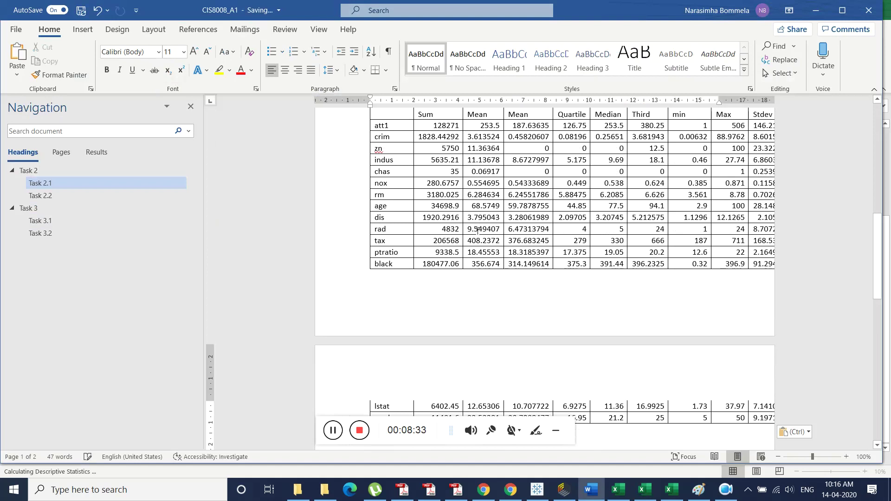
# Step: Delete the empty placeholder table and the blank lines before iii)
pyautogui.scroll(-9, 478, 231)
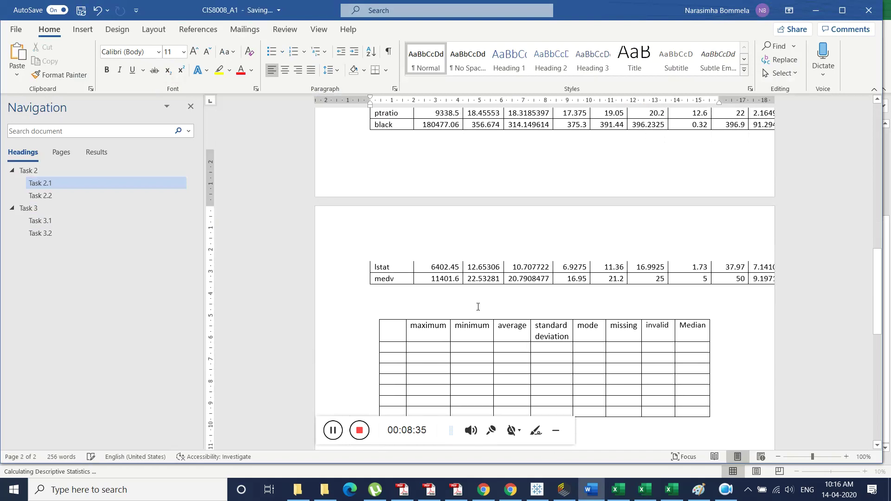
pyautogui.click(374, 205)
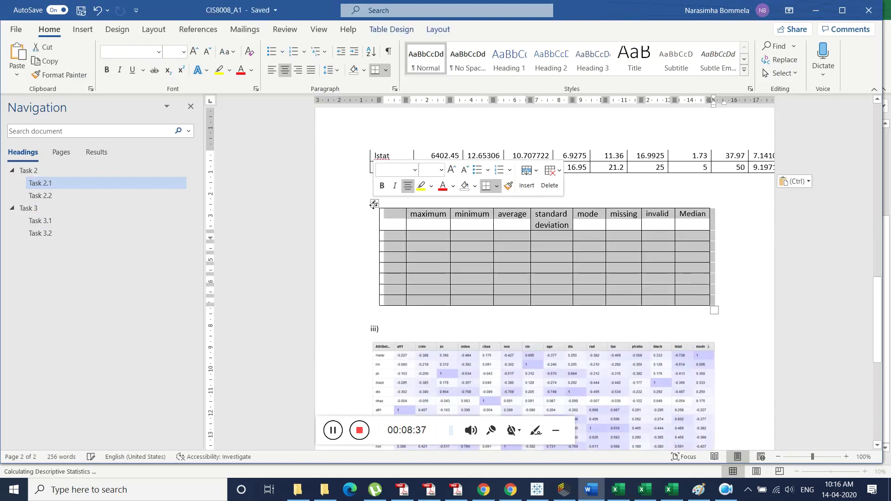
pyautogui.press('Delete')
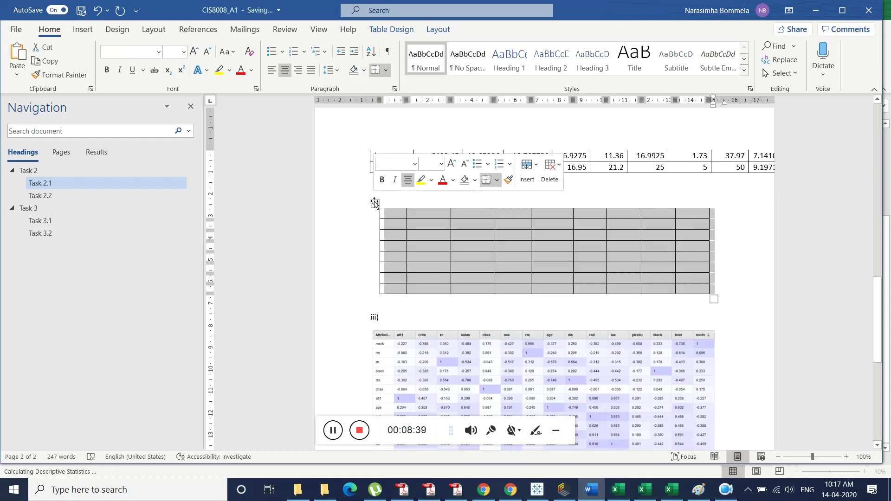
pyautogui.click(375, 203)
pyautogui.press('BackSpace')
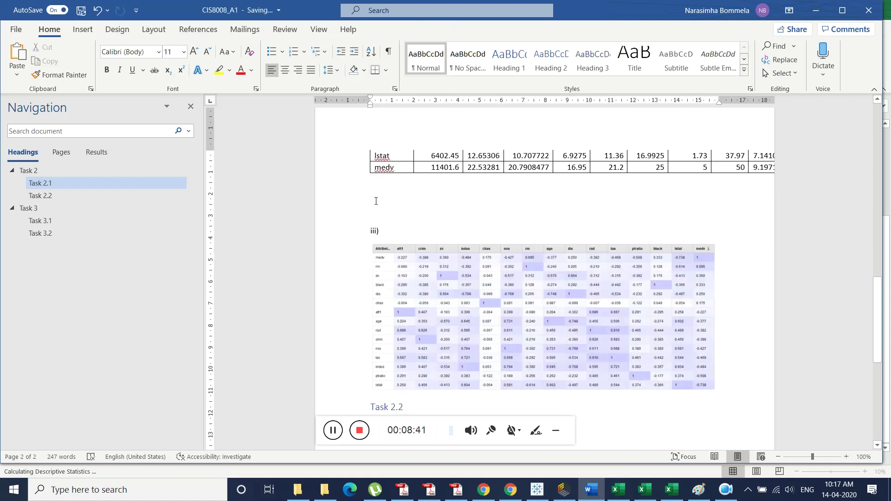
pyautogui.press('BackSpace')
pyautogui.press('BackSpace')
# Step: Delete the paragraph under ii) listing the required statistics
pyautogui.scroll(10, 408, 171)
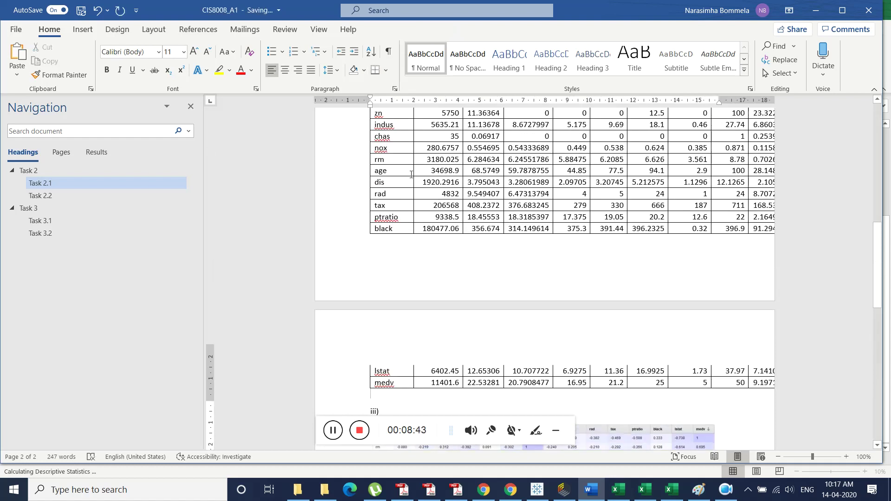
pyautogui.click(374, 203)
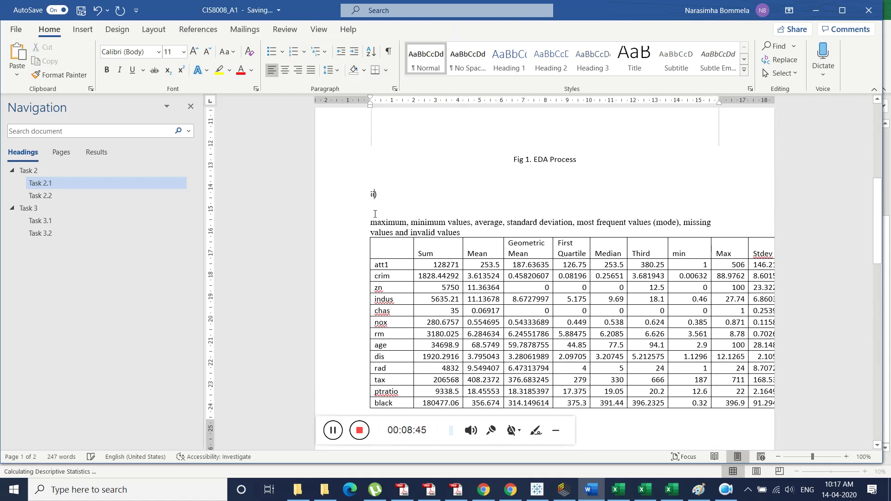
pyautogui.tripleClick(379, 218)
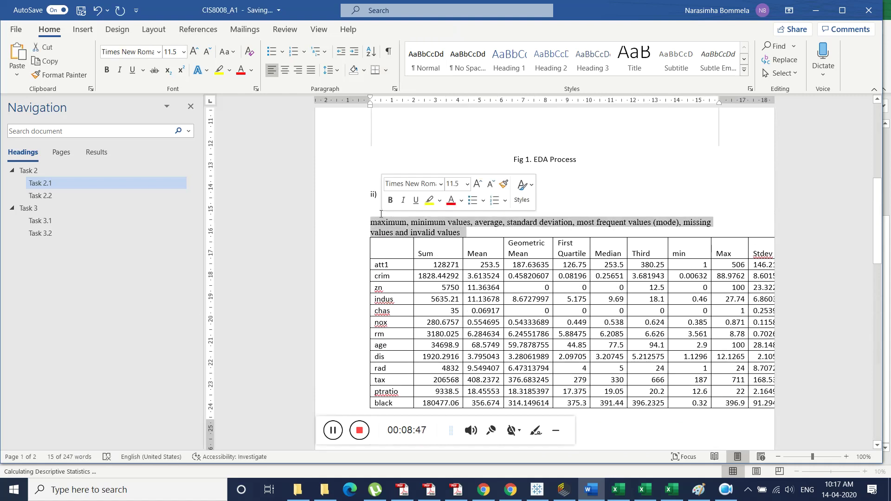
pyautogui.press('BackSpace')
pyautogui.scroll(-3, 381, 217)
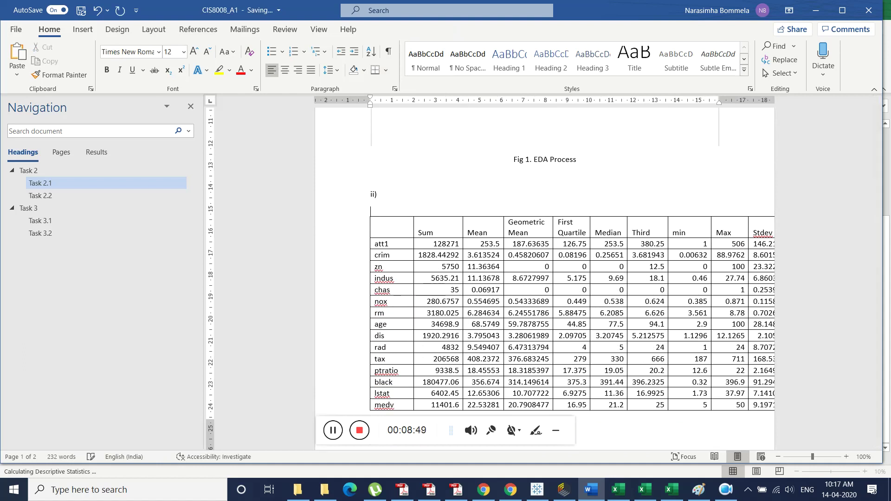
pyautogui.scroll(-3, 384, 221)
# Step: Add a centred caption 'Table. EDA Analysis' beneath the statistics table, correcting the 'Analyss' typo
pyautogui.click(403, 257)
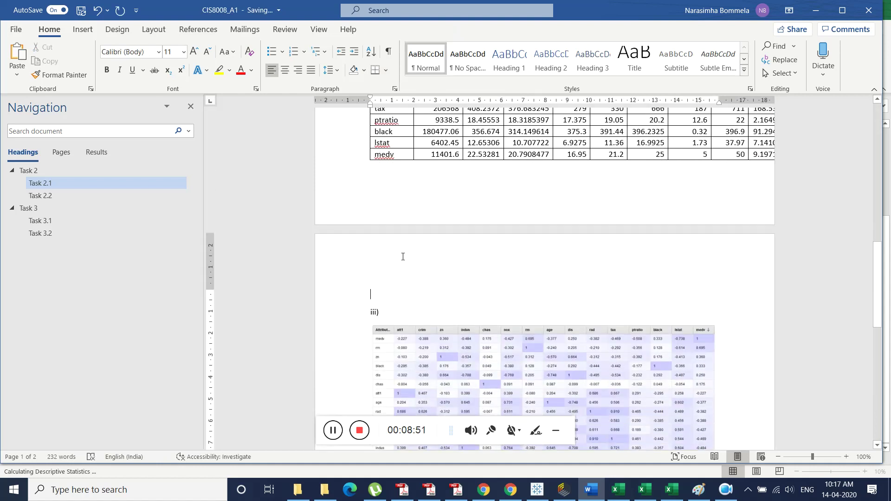
pyautogui.hotkey('ctrl', 'e')
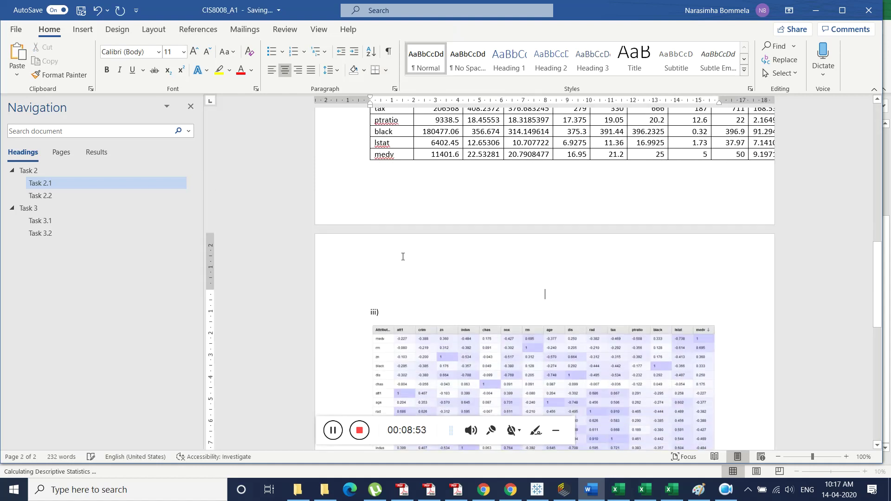
pyautogui.write('Table')
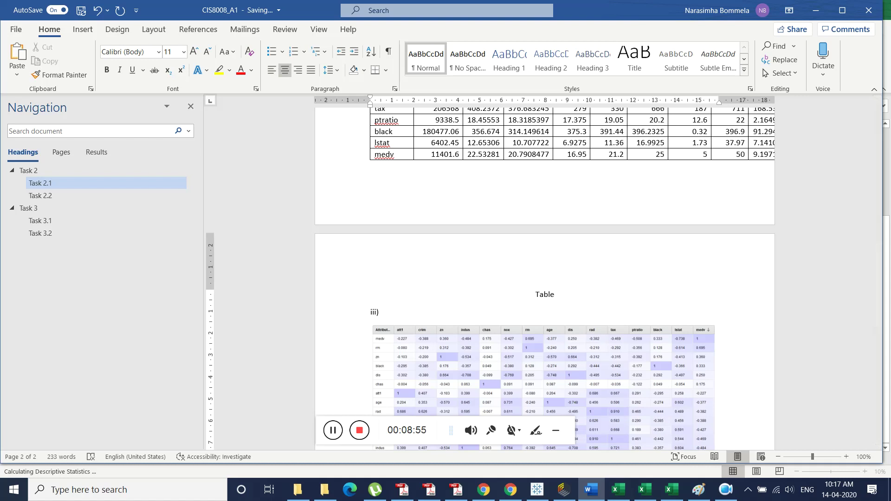
pyautogui.write('. EDA Analyss')
pyautogui.press('BackSpace')
pyautogui.write('is')
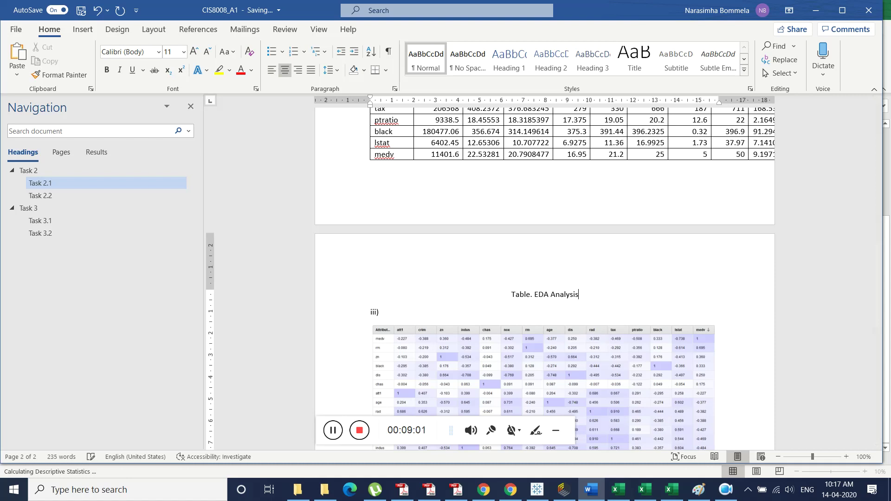
pyautogui.scroll(-7, 513, 312)
pyautogui.click(489, 219)
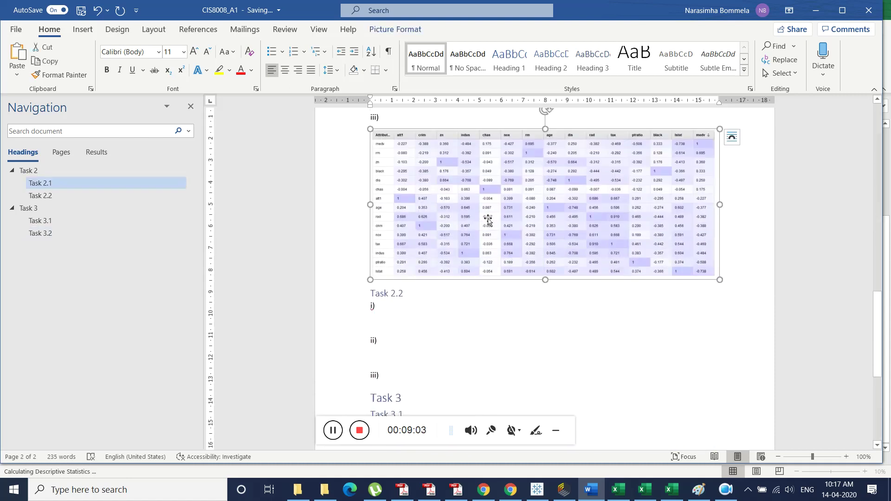
pyautogui.hotkey('alt', 'Tab')
# Step: Bring the assignment specification PDF to the front in Adobe Reader
pyautogui.hotkey('alt', 'shift', 'Tab')
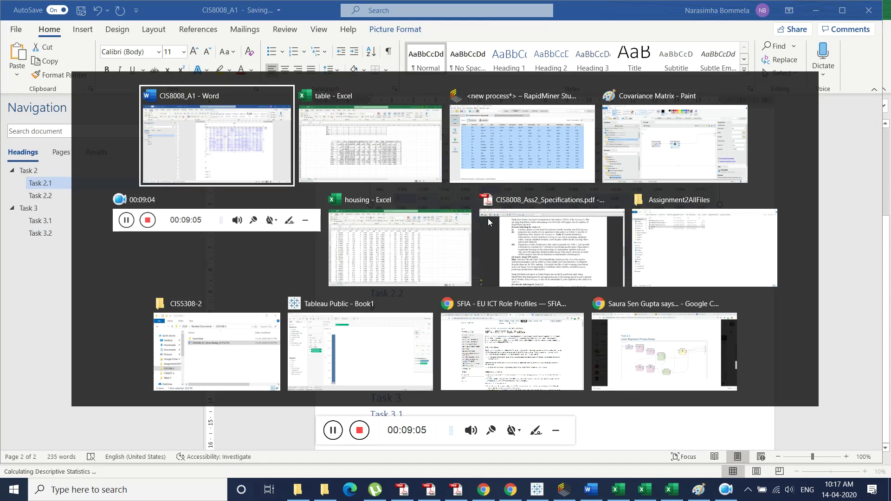
pyautogui.hotkey('alt', 'Tab')
pyautogui.press('Tab')
pyautogui.press('Tab')
pyautogui.press('Tab')
pyautogui.press('Tab')
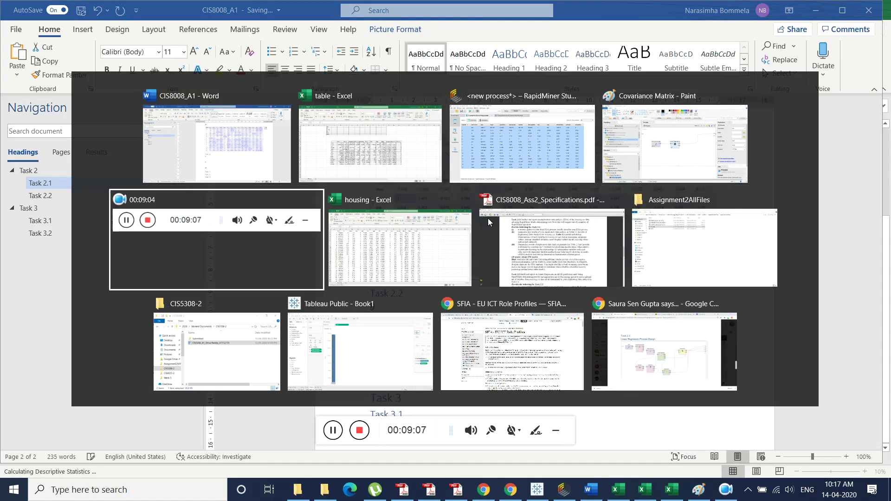
pyautogui.press('Tab')
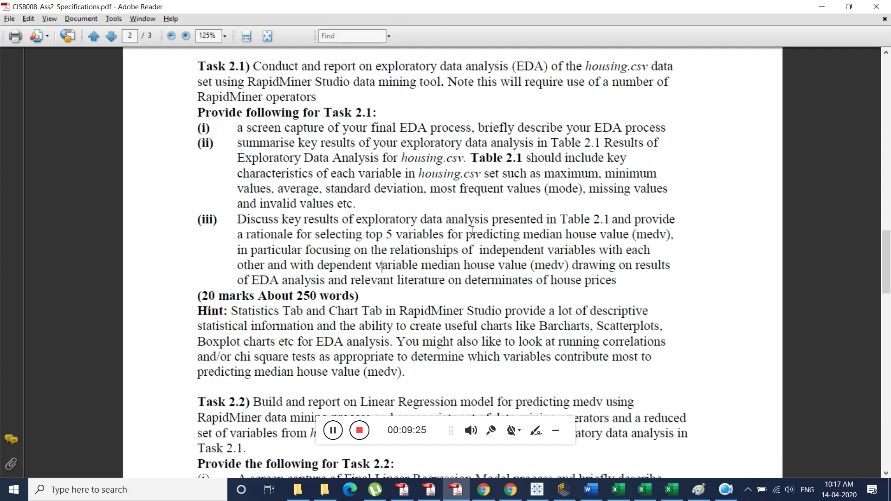
# Step: Pick out medv in the variable data dictionary, then read down to Task 2.1's EDA requirements
pyautogui.scroll(10, 471, 230)
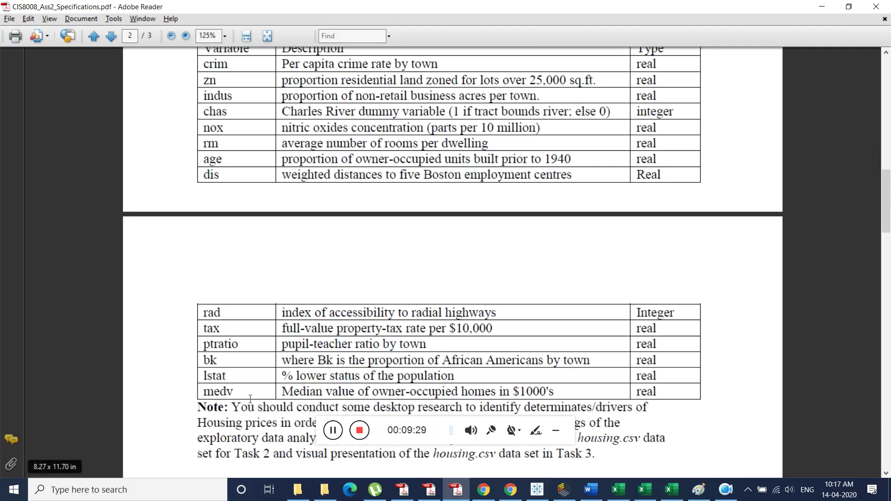
pyautogui.doubleClick(217, 392)
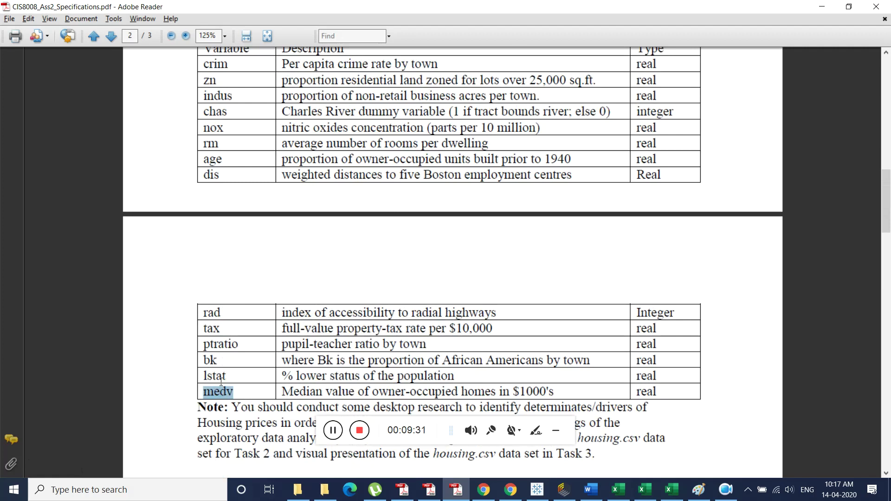
pyautogui.scroll(3, 260, 186)
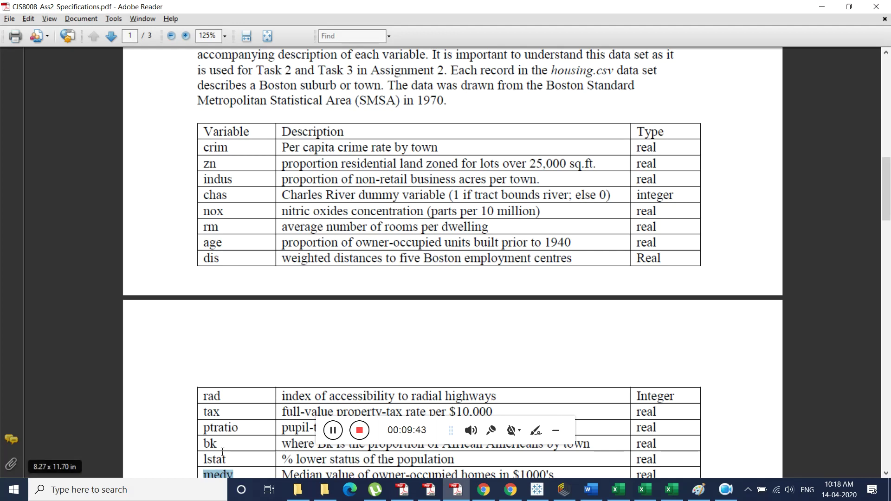
pyautogui.scroll(-3, 221, 453)
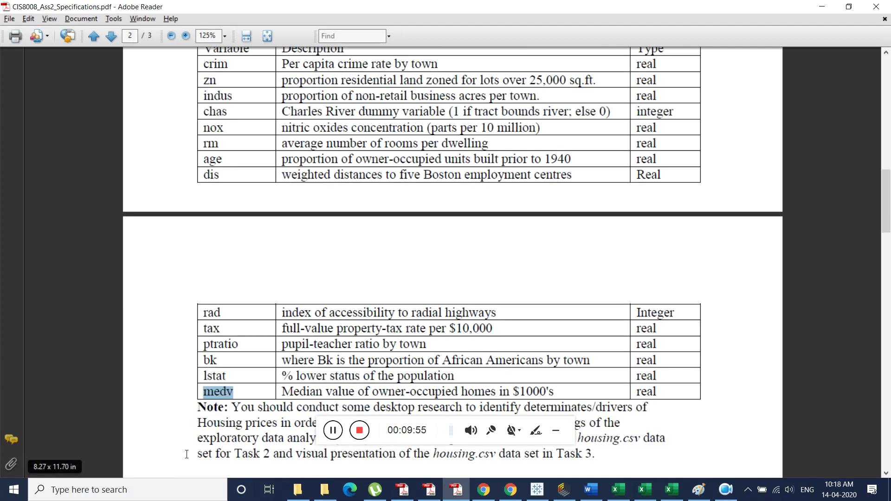
pyautogui.scroll(-5, 330, 343)
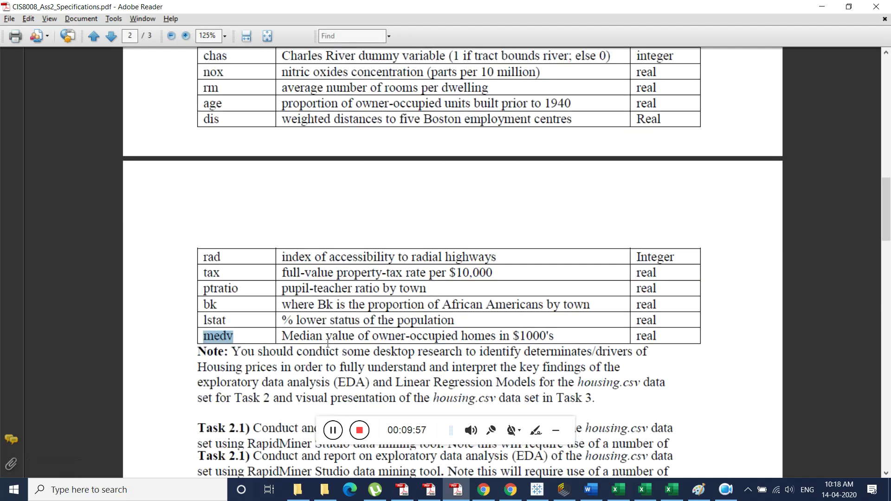
pyautogui.scroll(-2, 330, 343)
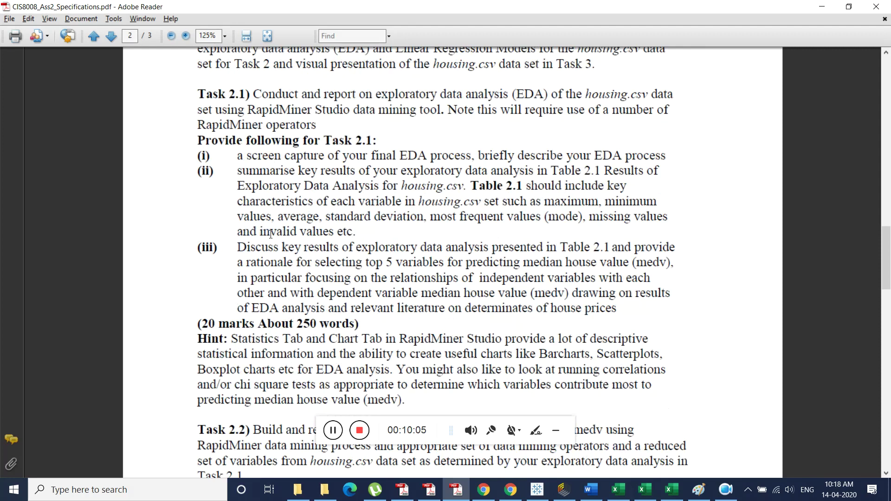
pyautogui.hotkey('alt', 'Tab')
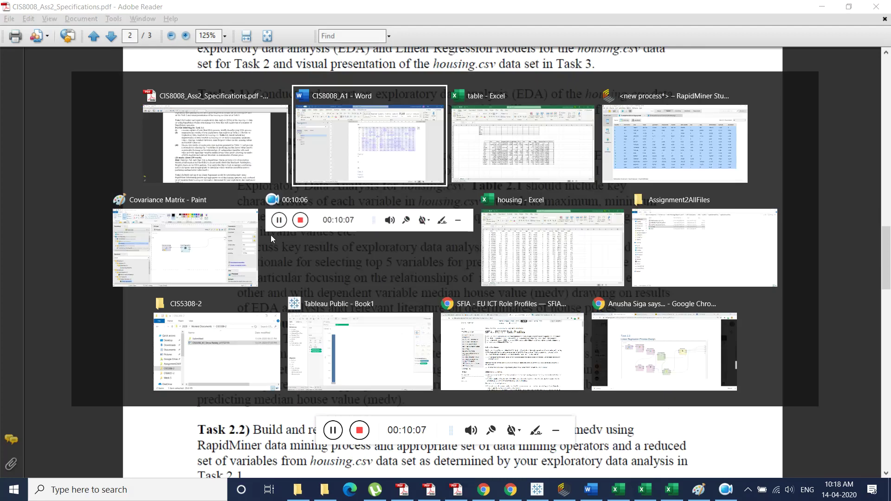
# Step: Switch to the 'table' workbook and check cell I25's att1 mean of 253.5
pyautogui.hotkey('alt', 'Tab')
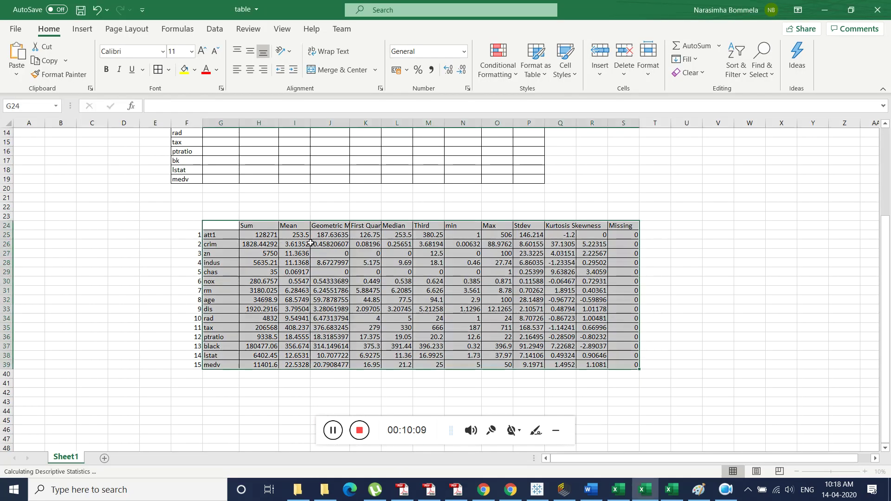
pyautogui.click(590, 354)
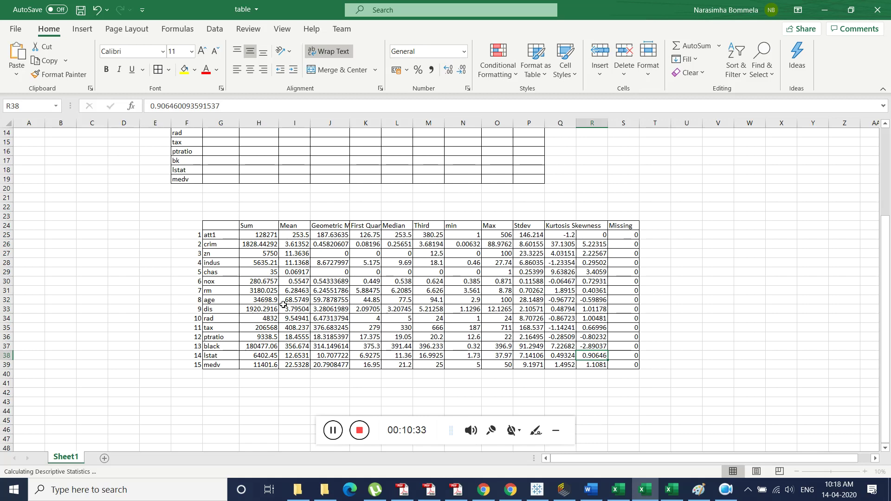
pyautogui.click(296, 236)
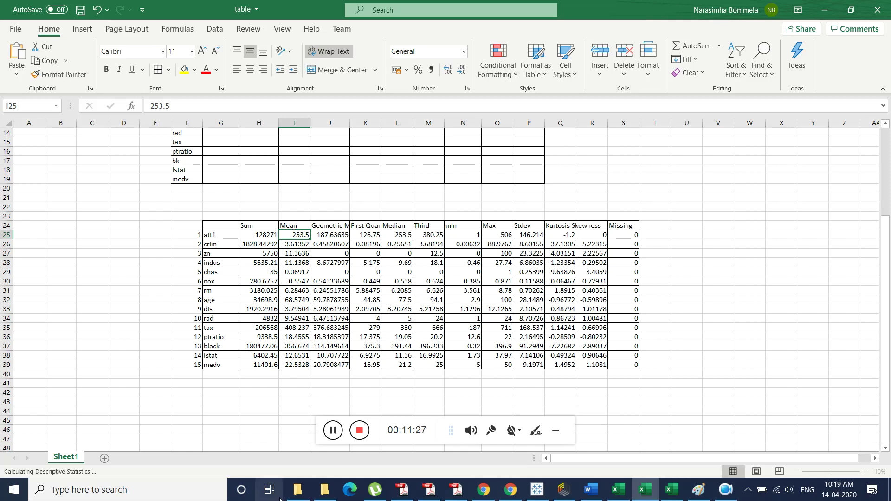
# Step: Check the medv row in cell G39, then return to the specification's data dictionary
pyautogui.click(333, 431)
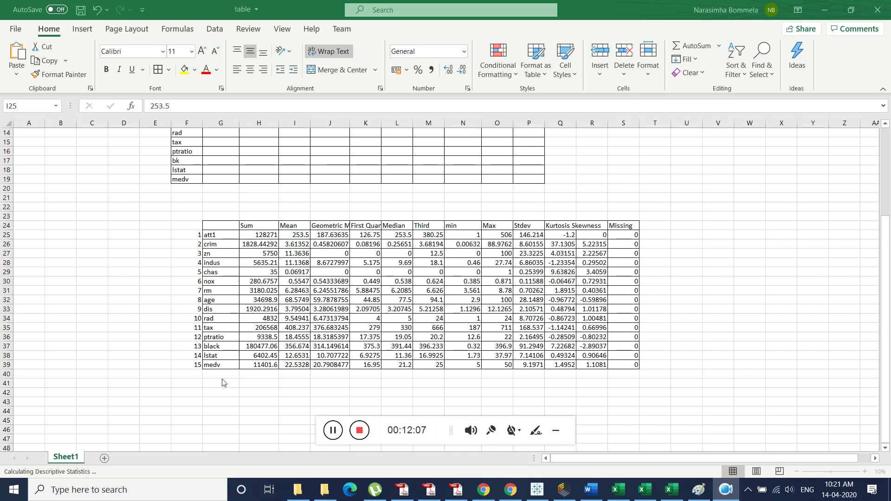
pyautogui.click(224, 365)
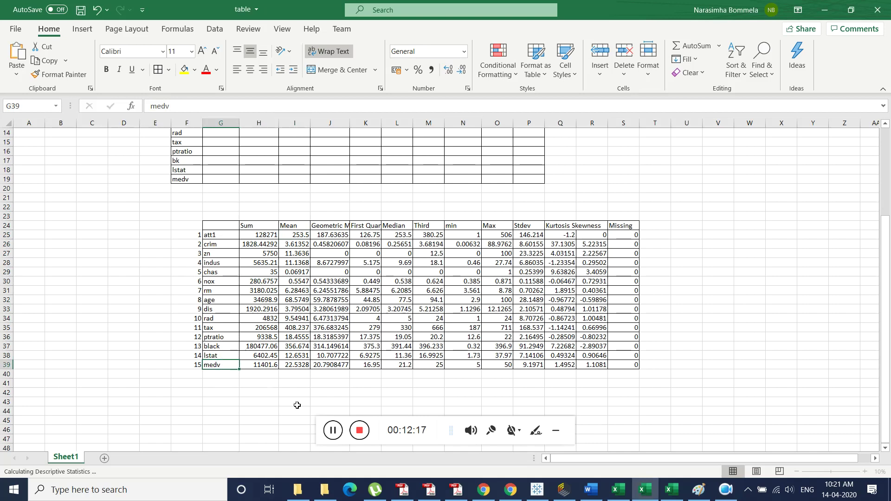
pyautogui.click(456, 489)
pyautogui.scroll(12, 326, 239)
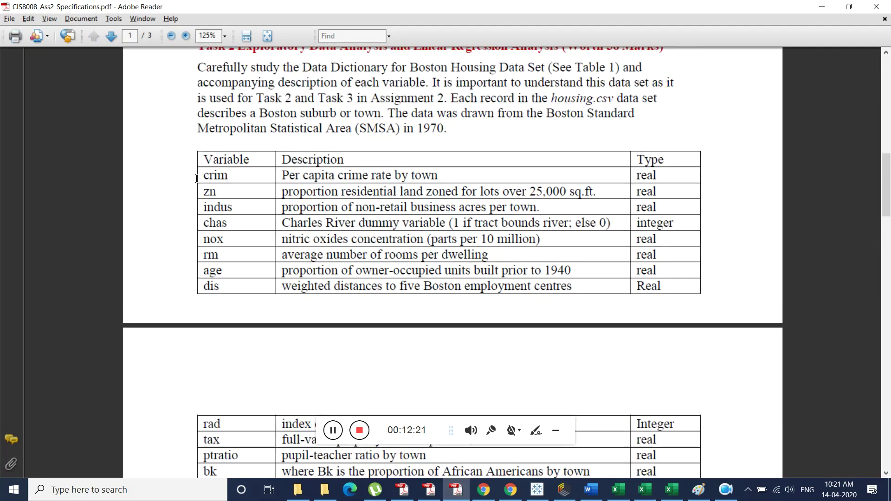
# Step: Select the data dictionary rows from Variable to dis, then bring up the housing workbook
pyautogui.moveTo(207, 165); pyautogui.dragTo(195, 440)
pyautogui.scroll(-3, 240, 253)
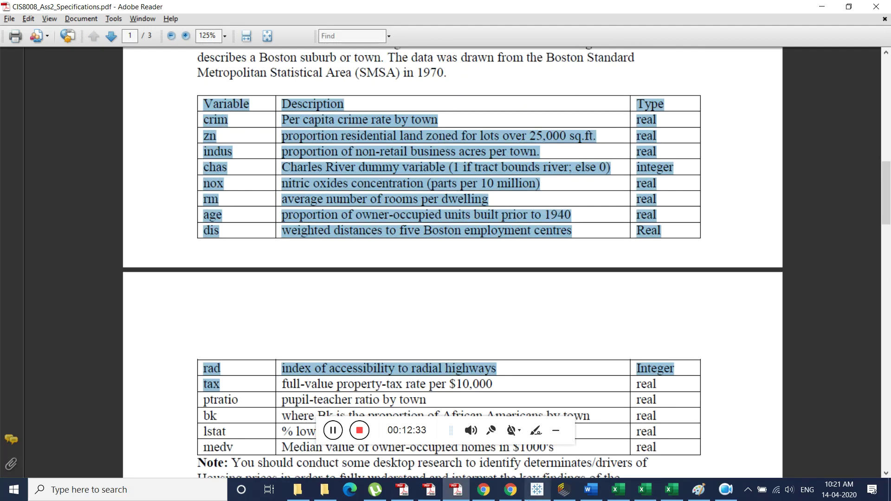
pyautogui.click(672, 489)
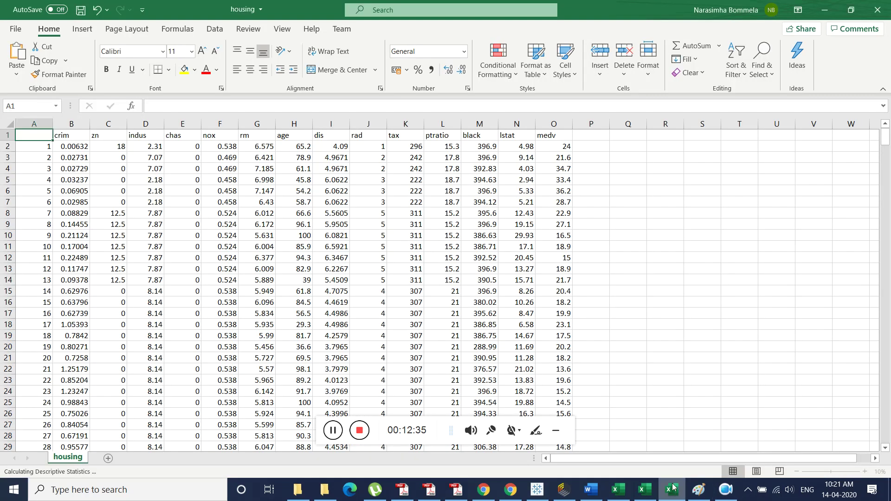
pyautogui.click(655, 490)
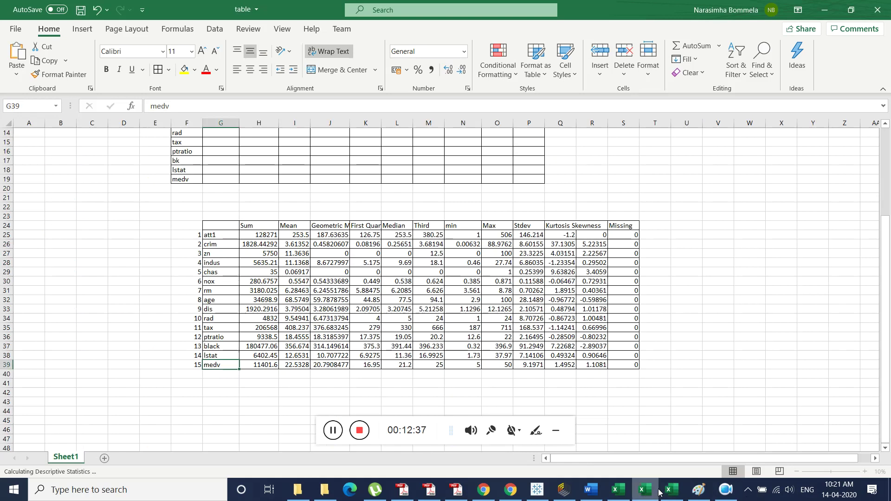
pyautogui.click(293, 240)
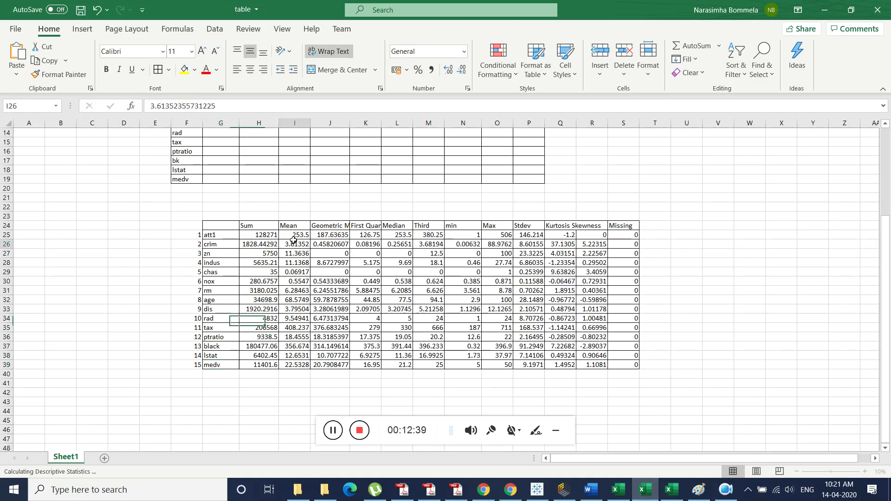
pyautogui.click(296, 235)
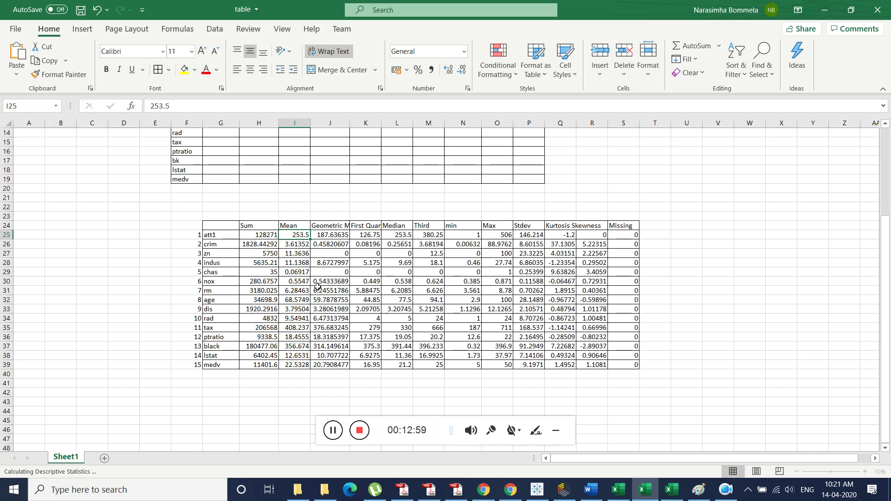
pyautogui.moveTo(286, 209); pyautogui.dragTo(289, 230)
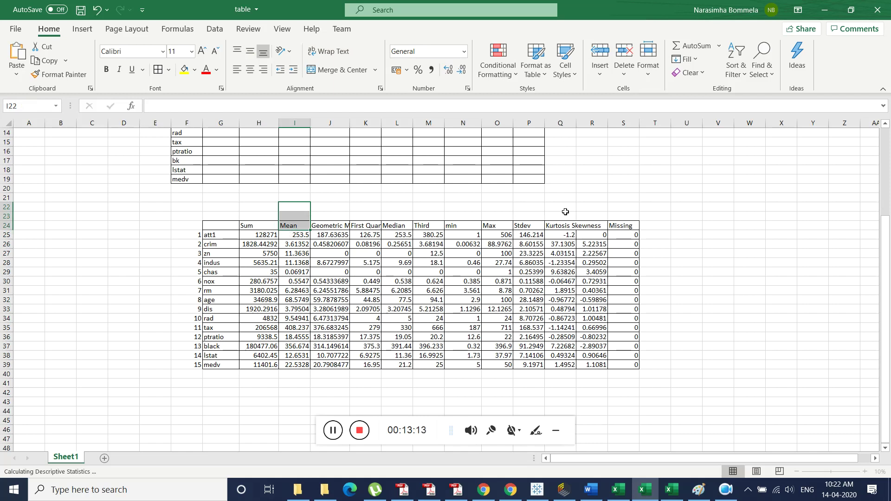
pyautogui.click(327, 230)
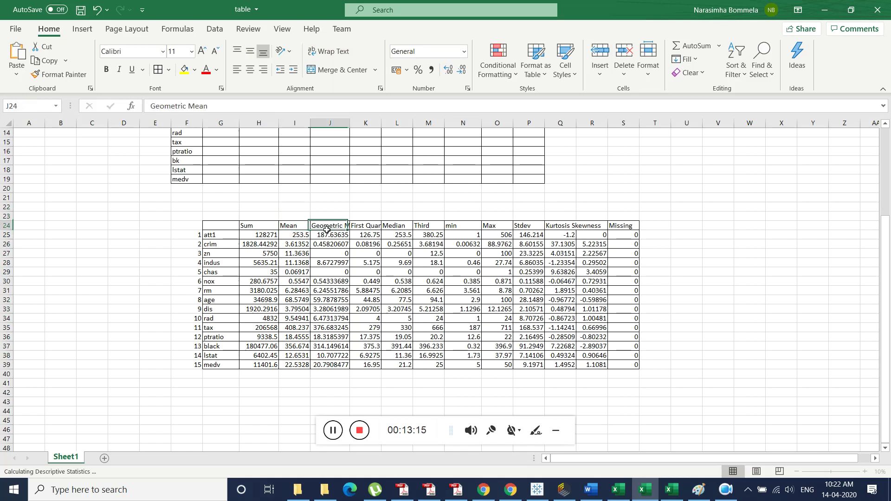
pyautogui.click(360, 227)
pyautogui.click(402, 226)
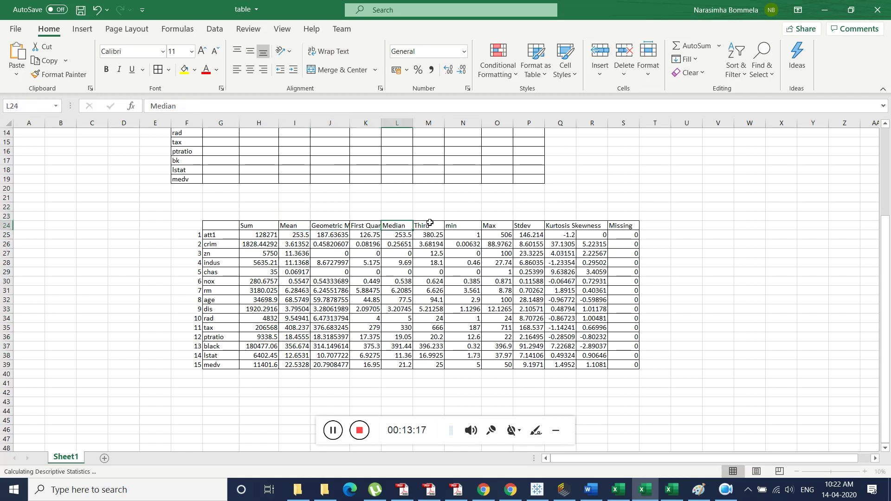
pyautogui.click(430, 224)
pyautogui.click(471, 227)
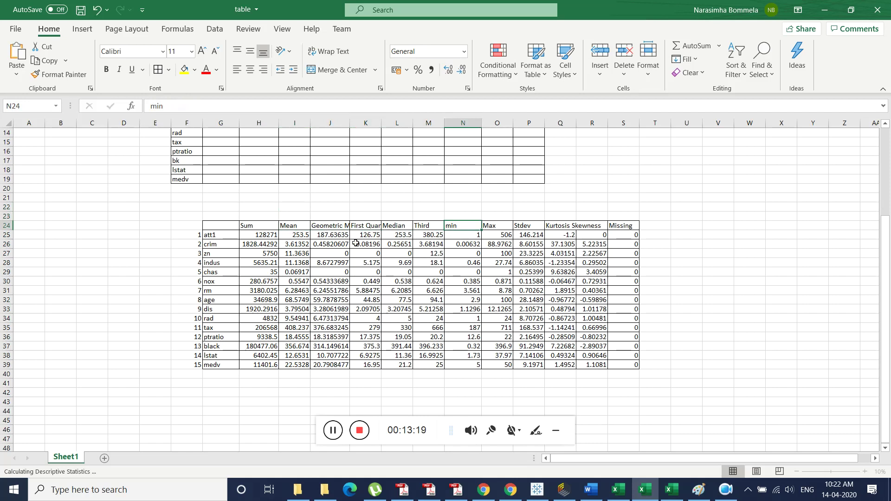